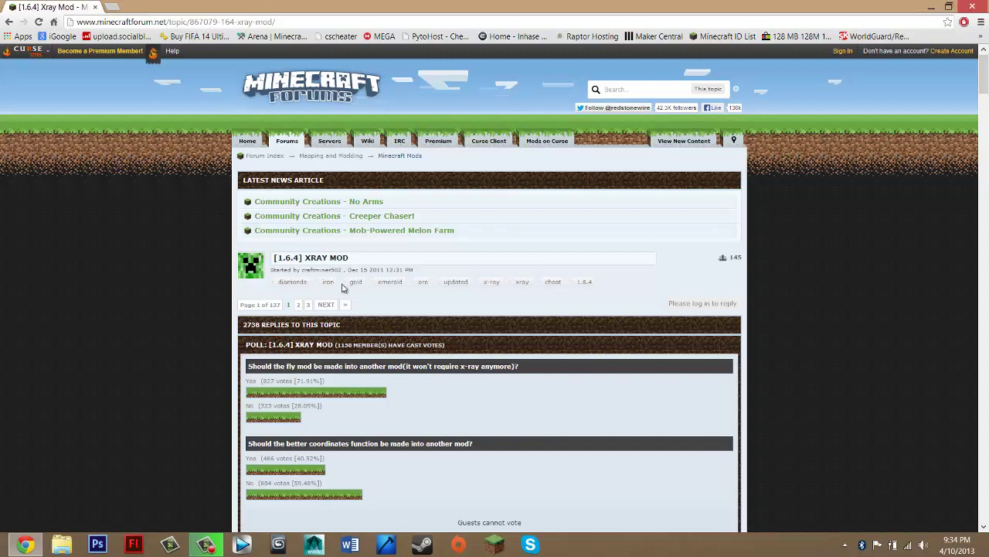
Step: Examine the X-Ray Mod forum topic, checking its title, supported Minecraft version, polls and introductory post
scroll(220, 325, down, 3)
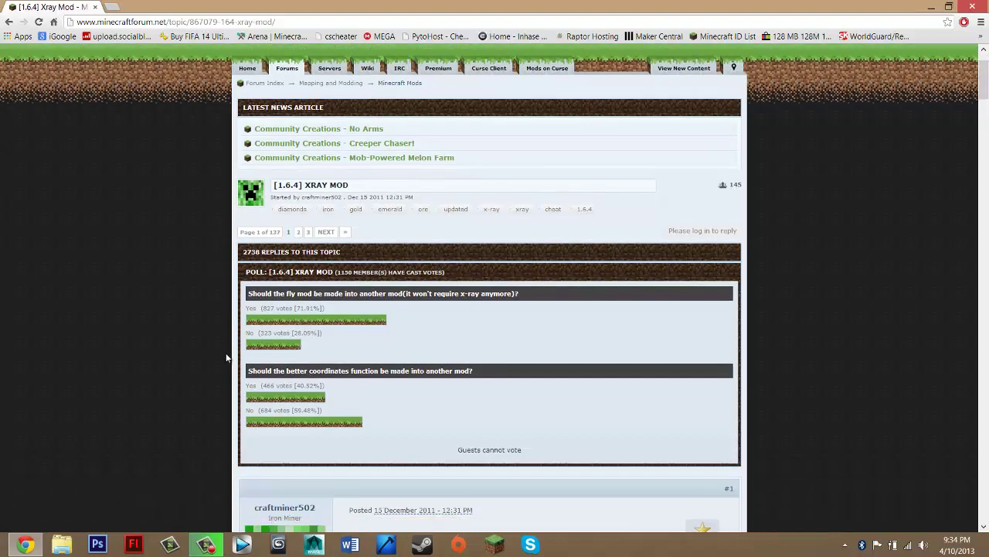
scroll(225, 347, up, 3)
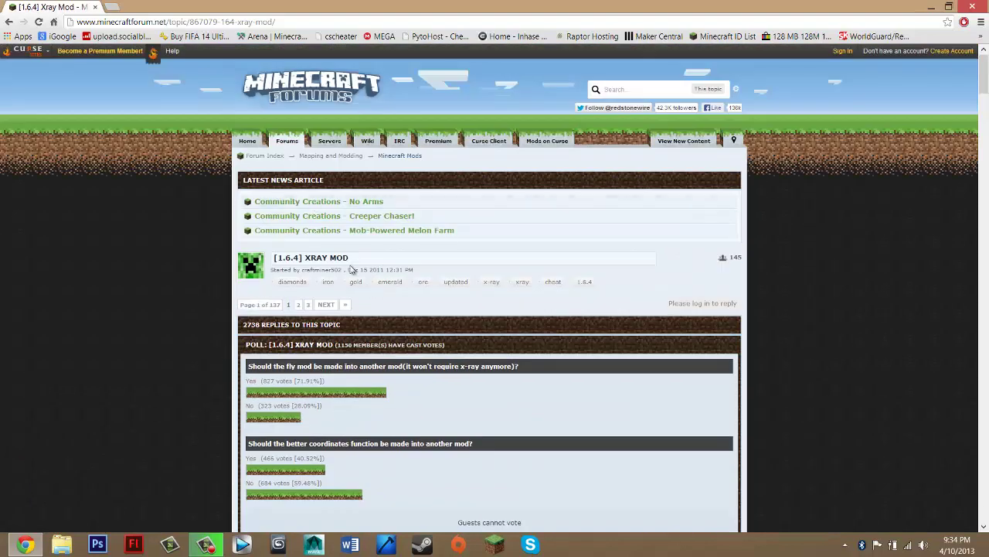
scroll(335, 260, down, 3)
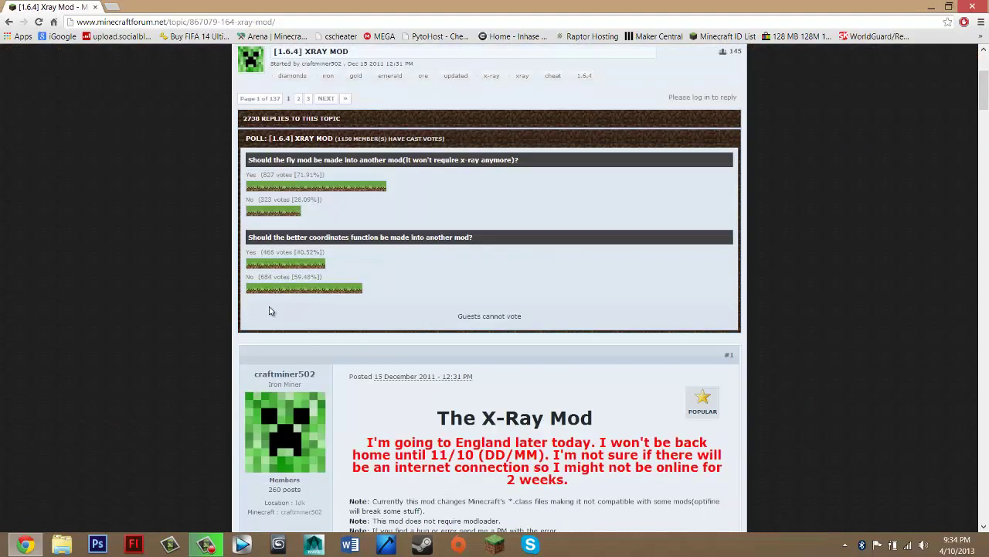
scroll(304, 270, up, 3)
scroll(294, 293, down, 4)
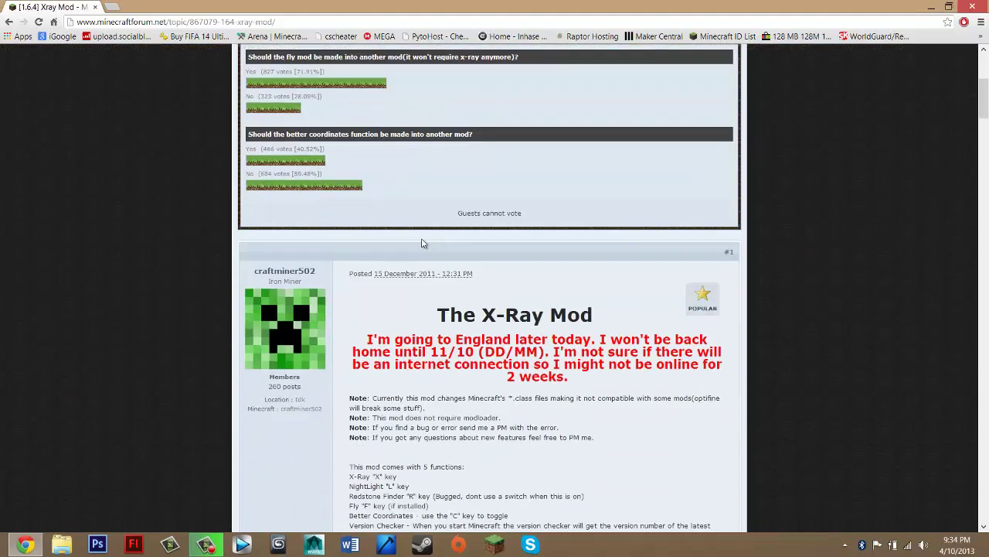
scroll(324, 232, up, 4)
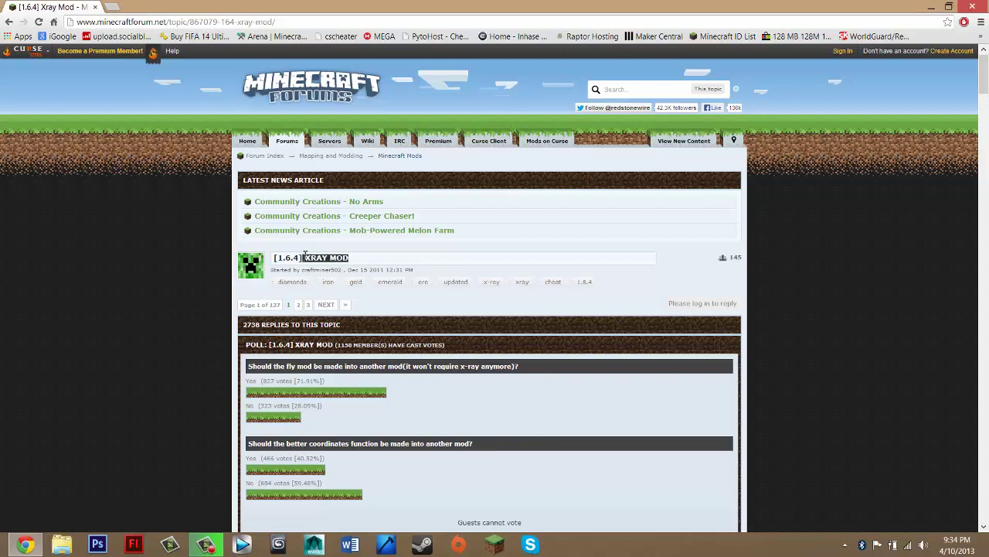
click(347, 242)
scroll(313, 280, down, 3)
scroll(379, 344, up, 3)
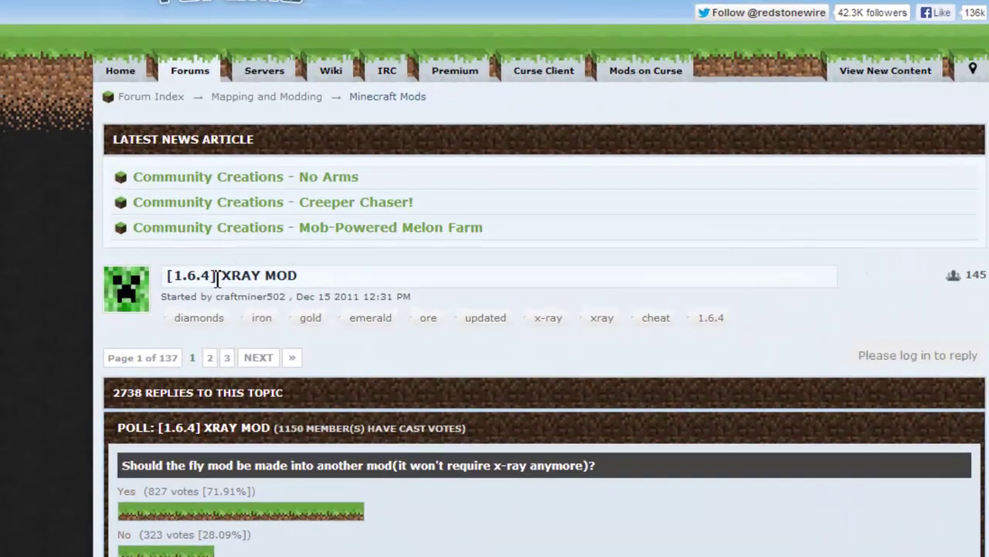
drag(303, 258, 276, 260)
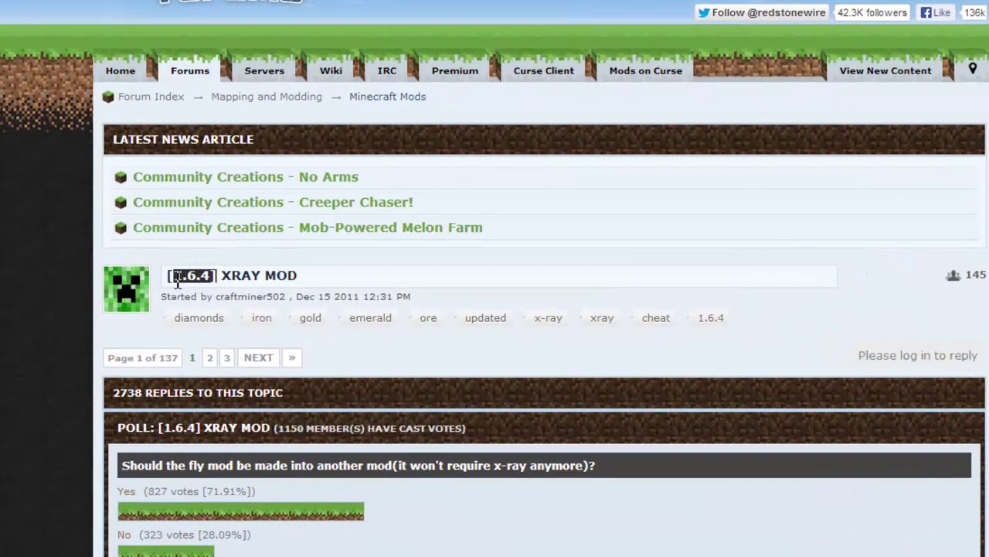
mouse_move(178, 280)
mouse_down()
mouse_move(204, 283)
mouse_move(176, 284)
mouse_up()
click(227, 291)
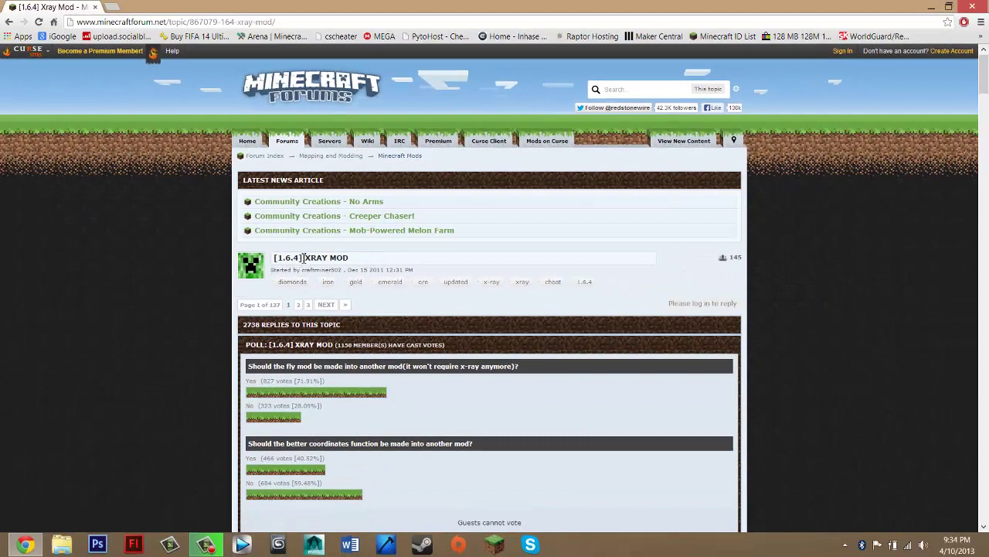
scroll(208, 184, down, 5)
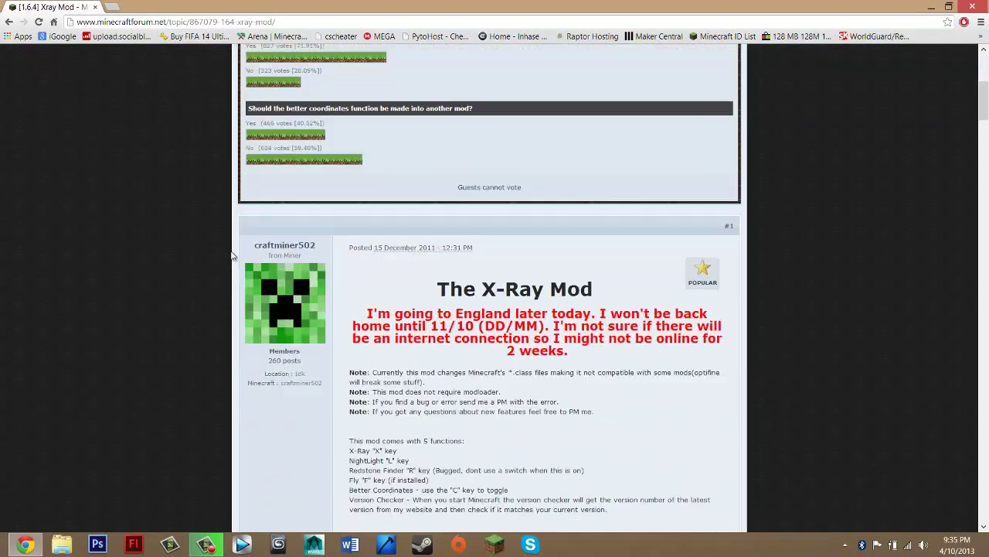
scroll(232, 263, up, 5)
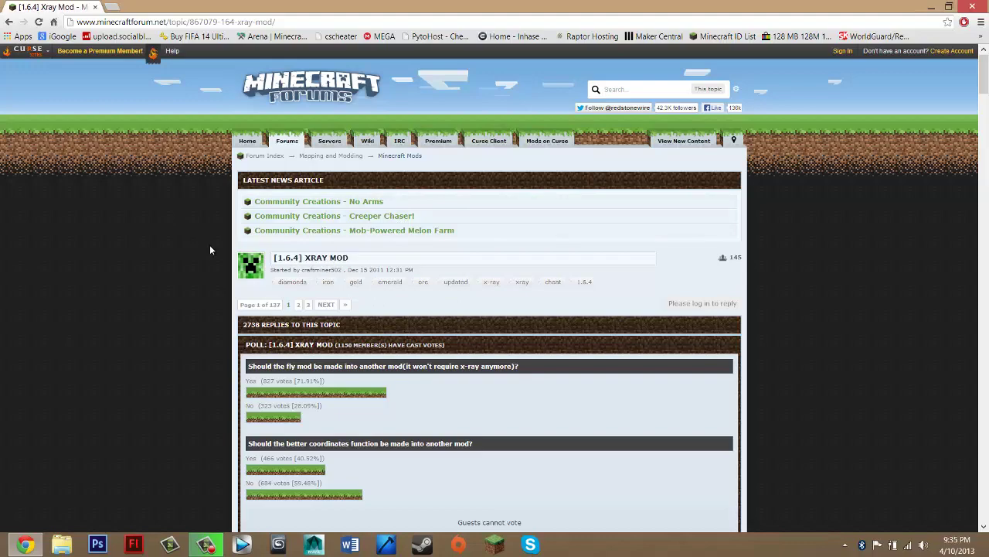
Step: Examine the topic's download section, comparing the X-Ray Mod, Fly Mod and older version entries
scroll(212, 250, down, 15)
scroll(384, 324, down, 1)
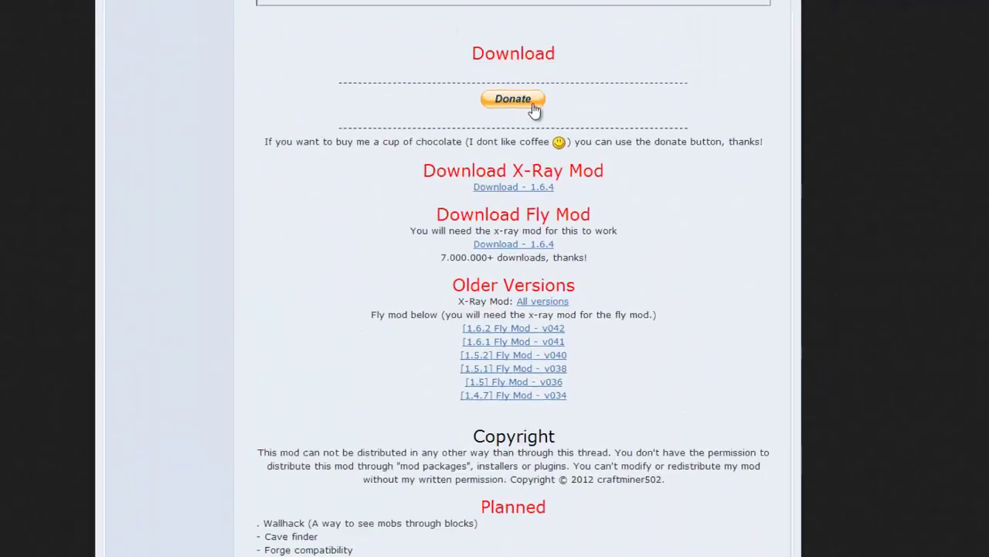
drag(599, 220, 486, 206)
click(308, 103)
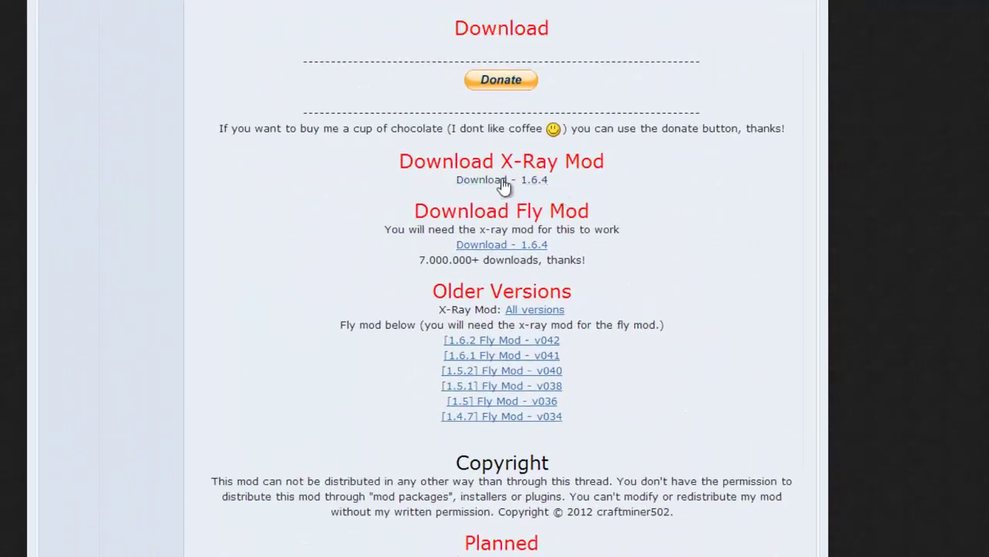
drag(595, 210, 351, 206)
click(449, 205)
mouse_move(605, 223)
mouse_down()
mouse_move(424, 230)
mouse_move(581, 215)
mouse_move(430, 213)
mouse_move(541, 229)
mouse_move(482, 229)
mouse_move(618, 230)
mouse_up()
click(381, 210)
click(581, 215)
click(414, 231)
click(619, 230)
drag(470, 159, 595, 157)
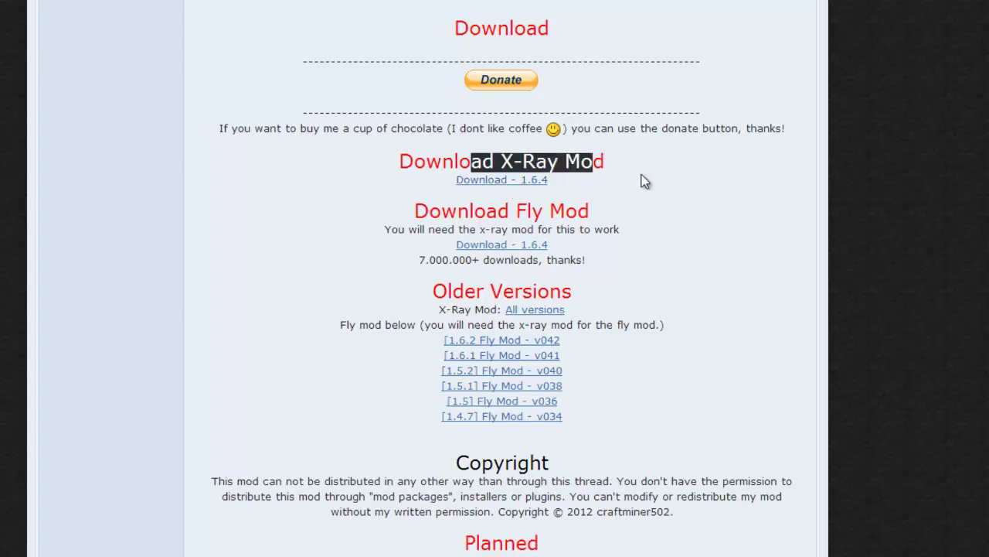
drag(597, 213, 562, 211)
click(562, 210)
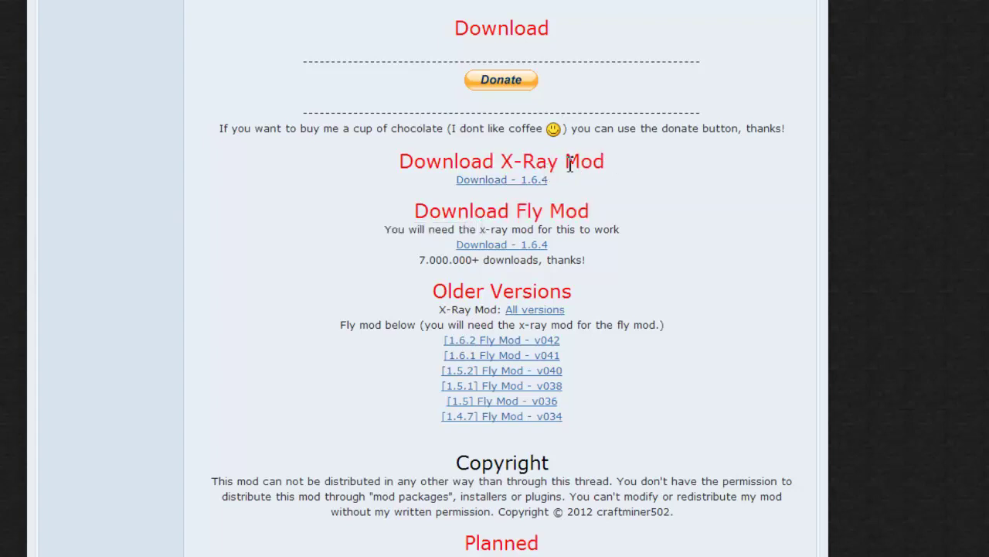
Step: Follow the X-Ray Mod 1.6.4 download link from the forum topic through to the mod's own website
drag(595, 164, 400, 166)
click(447, 165)
click(515, 184)
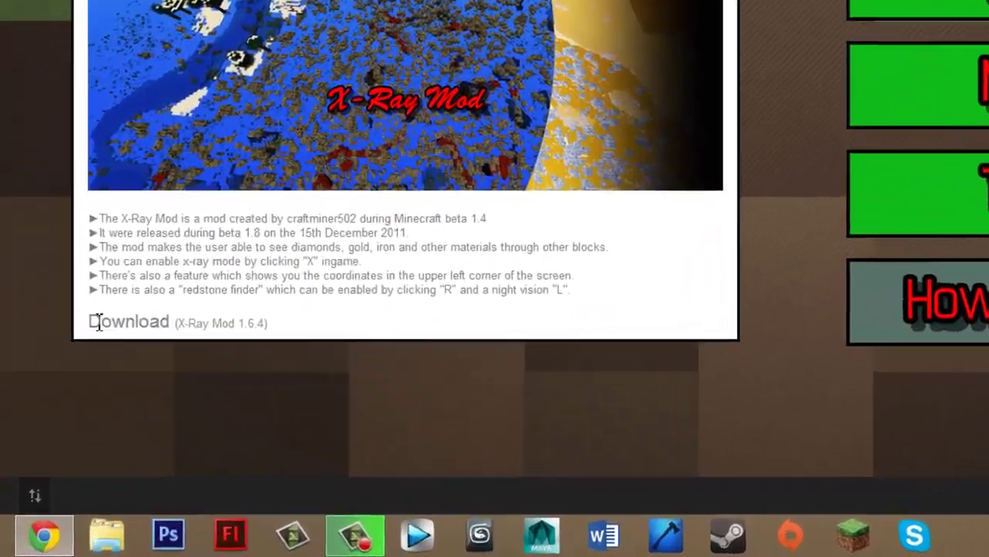
drag(58, 419, 100, 421)
click(205, 261)
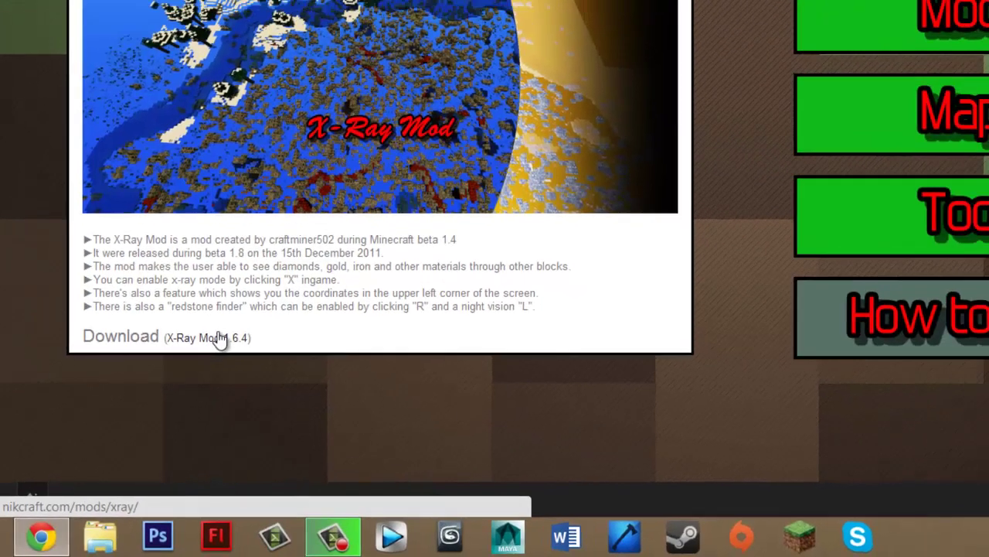
click(220, 318)
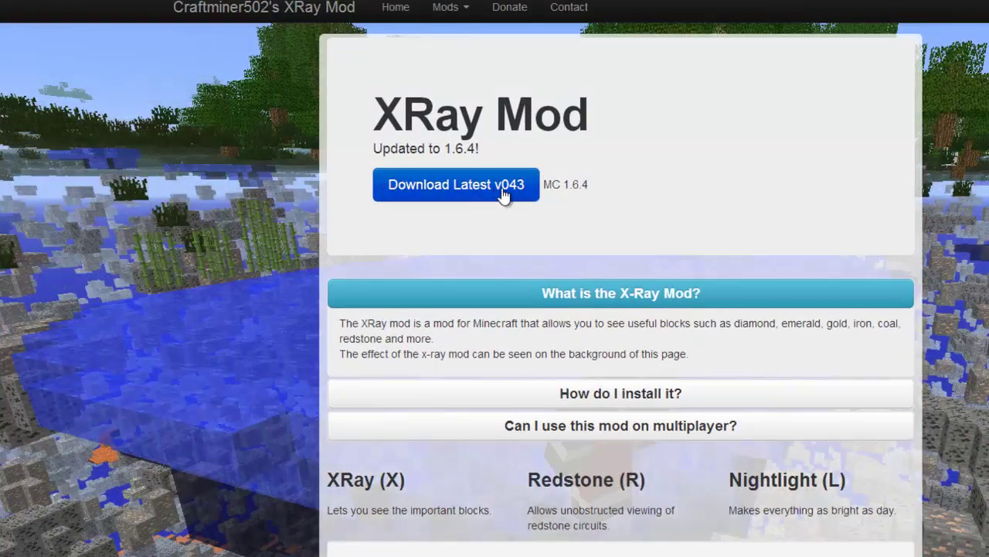
Step: Download the latest X-Ray Mod v043 for MC 1.6.4, skipping the advertisement page
click(453, 197)
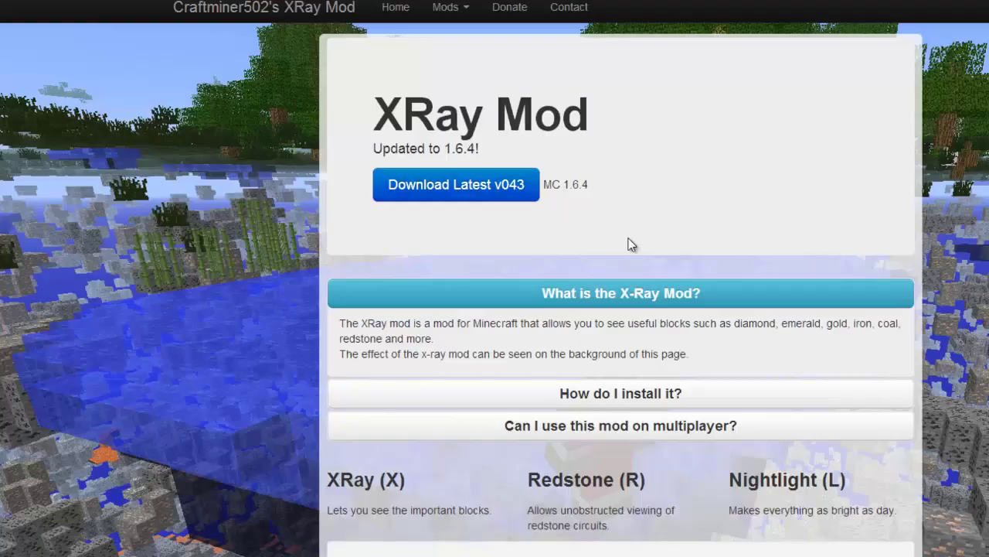
drag(596, 177, 604, 211)
click(585, 185)
click(604, 211)
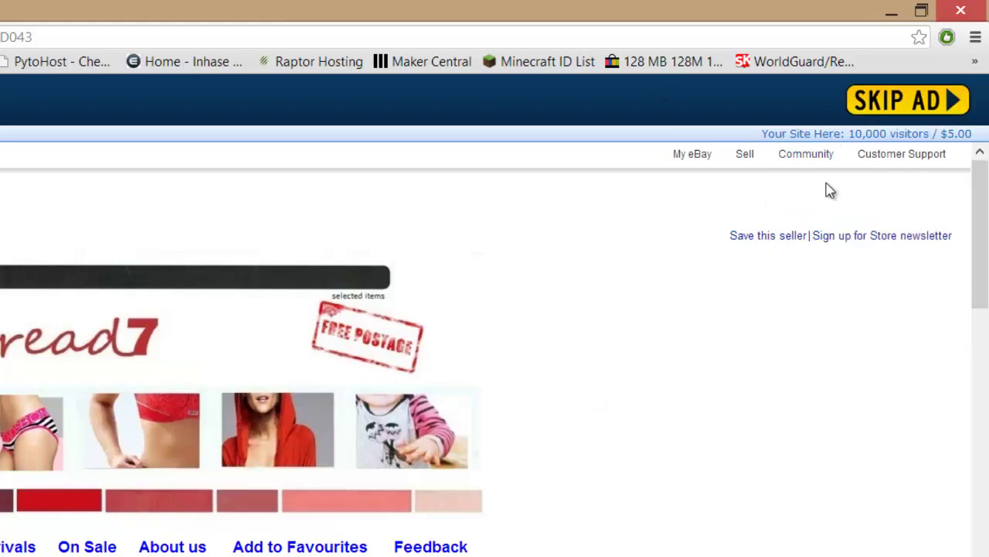
click(899, 103)
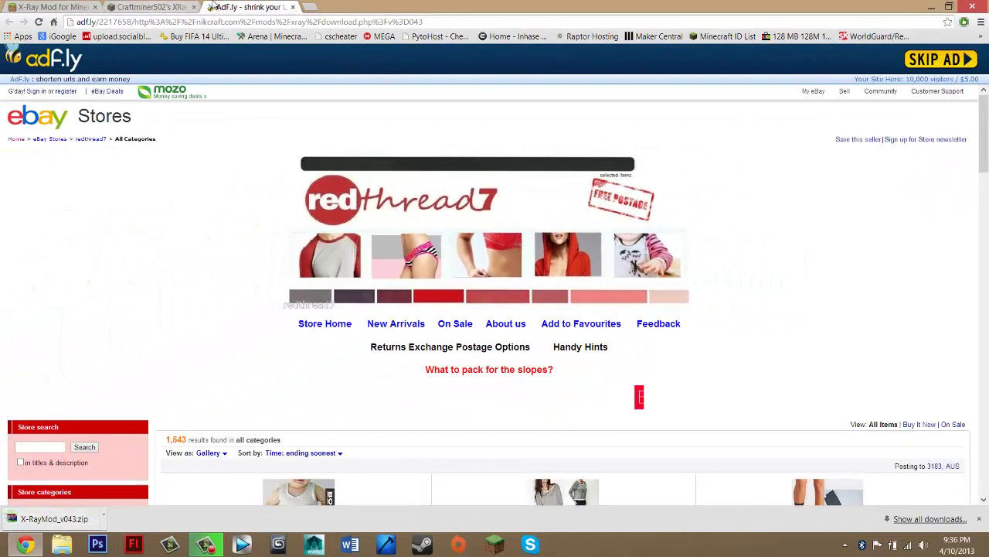
Step: Close the advertisement and mod website pages and return to the X-Ray Mod forum topic
click(292, 7)
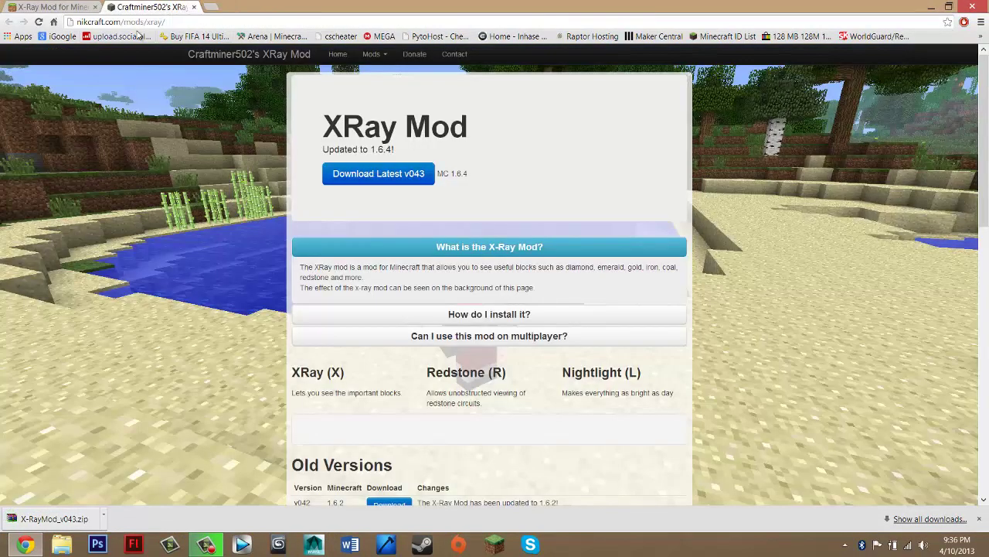
click(194, 7)
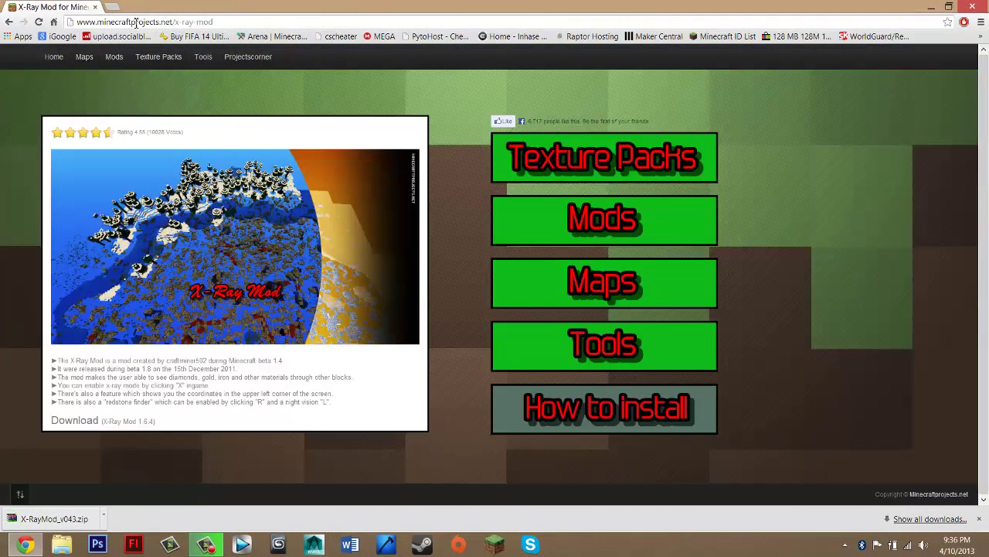
click(9, 22)
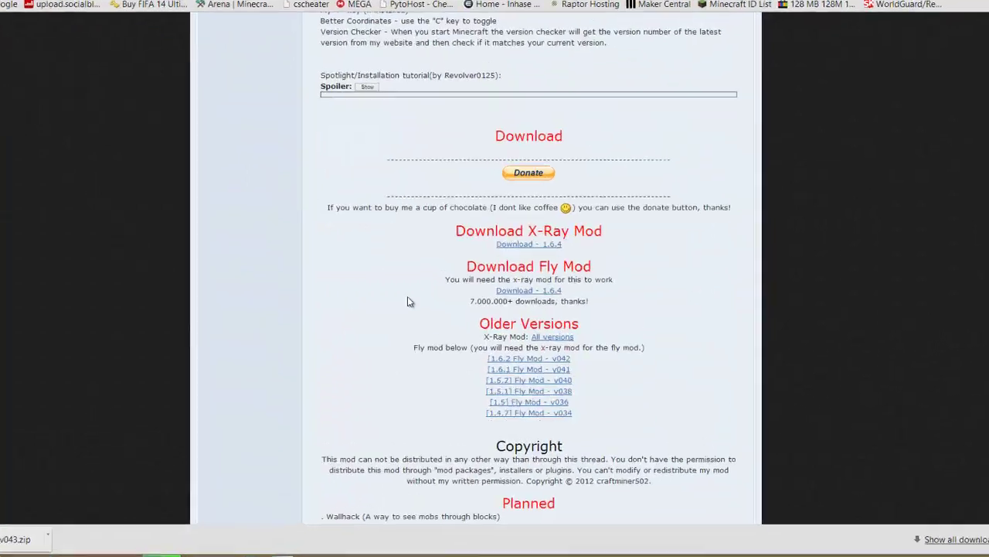
Step: Download the Fly Mod for 1.6.4 from the forum topic's download section
drag(473, 196, 600, 226)
drag(611, 263, 420, 253)
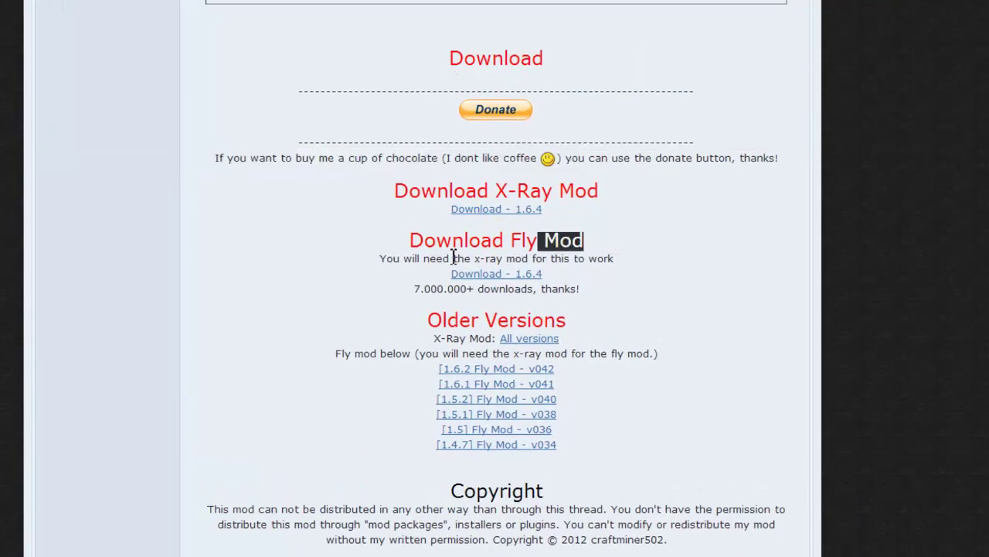
click(546, 232)
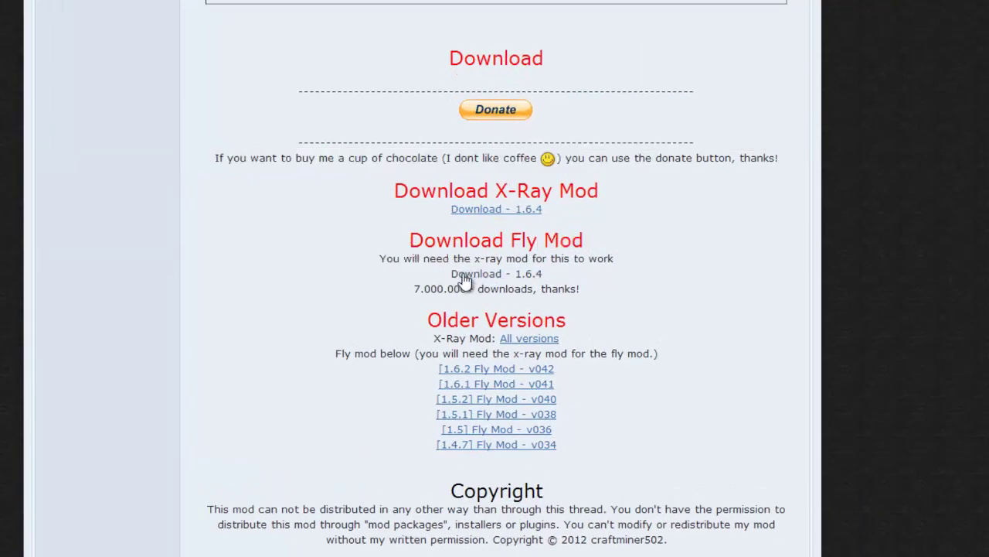
drag(445, 267, 554, 285)
click(541, 281)
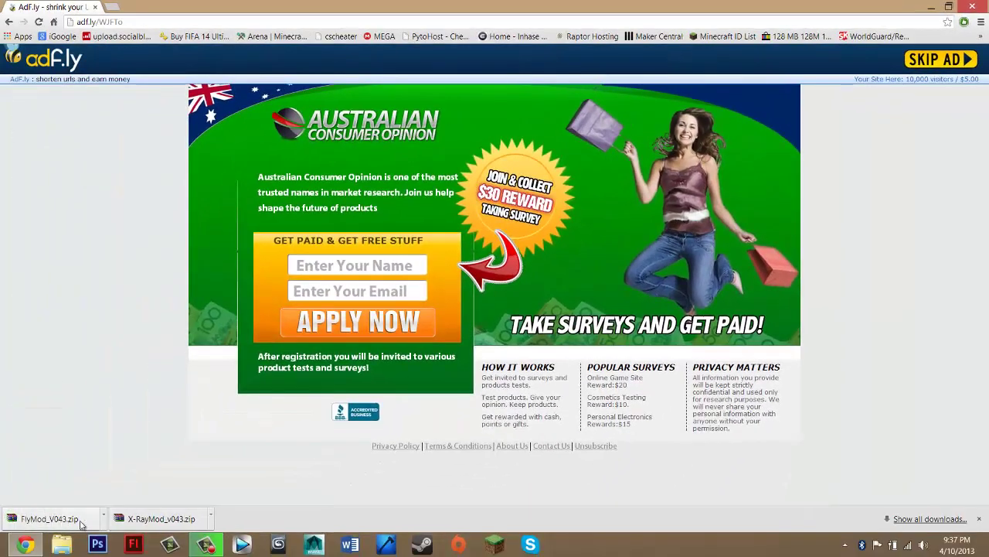
Step: Shrink the browser to half the screen, place the X-RayMod_v043 and FlyMod_V043 archives on the desktop, and restore the browser's full size
drag(531, 4, 0, 87)
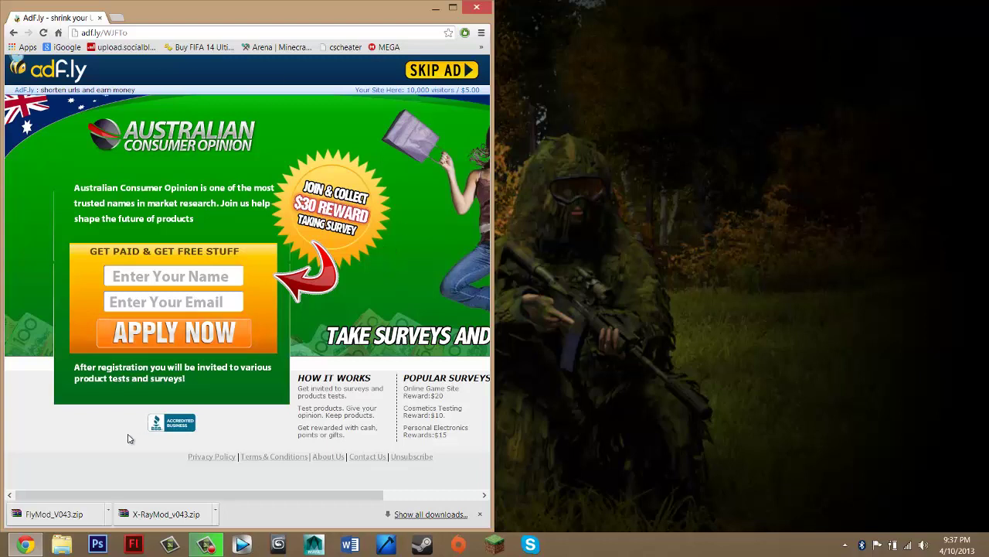
drag(133, 513, 671, 144)
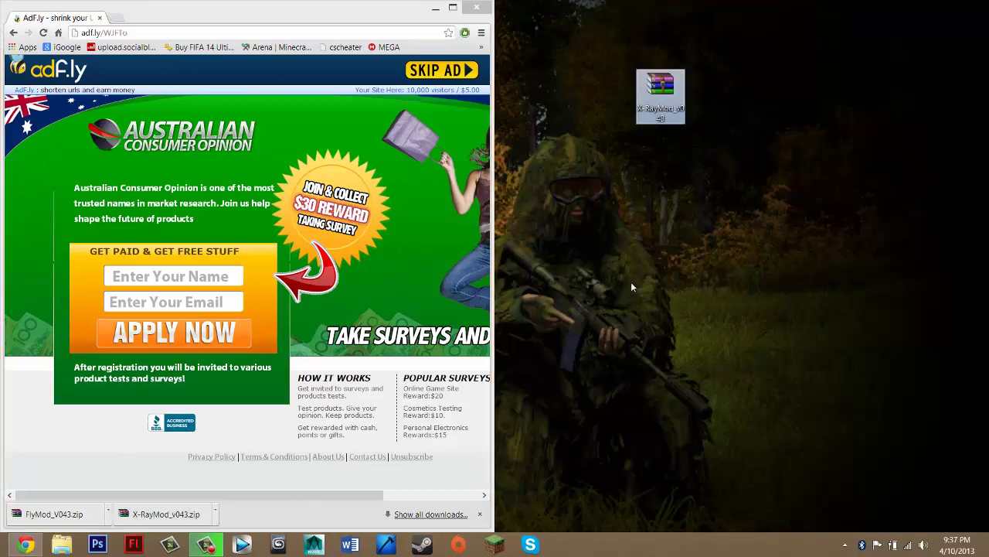
drag(672, 98, 737, 234)
drag(728, 159, 620, 284)
drag(765, 174, 616, 286)
click(616, 291)
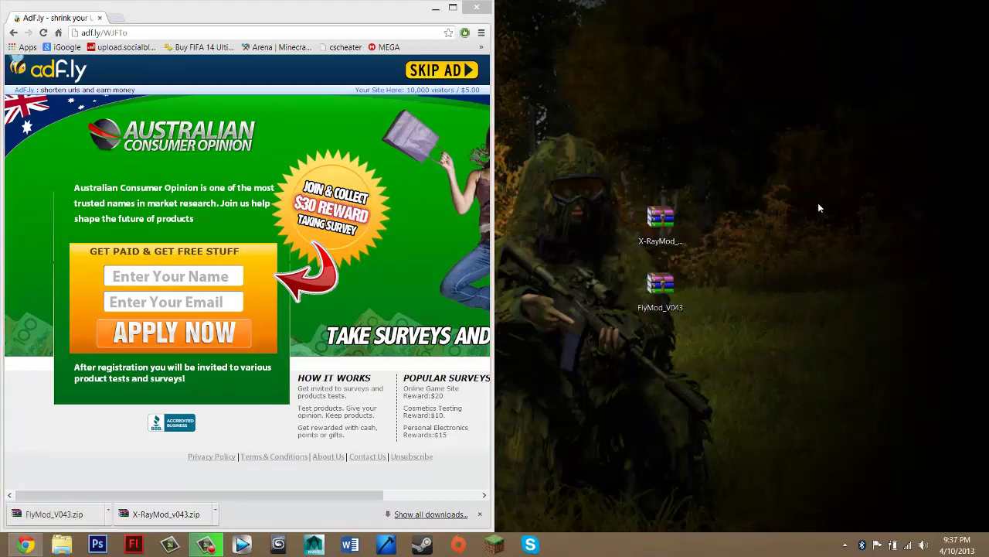
drag(807, 214, 622, 367)
click(622, 367)
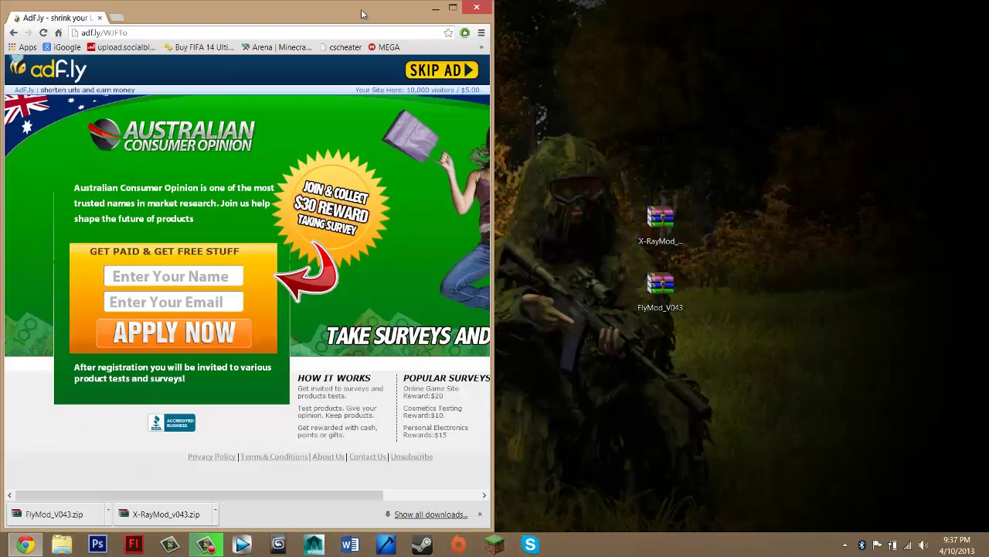
drag(362, 14, 619, 2)
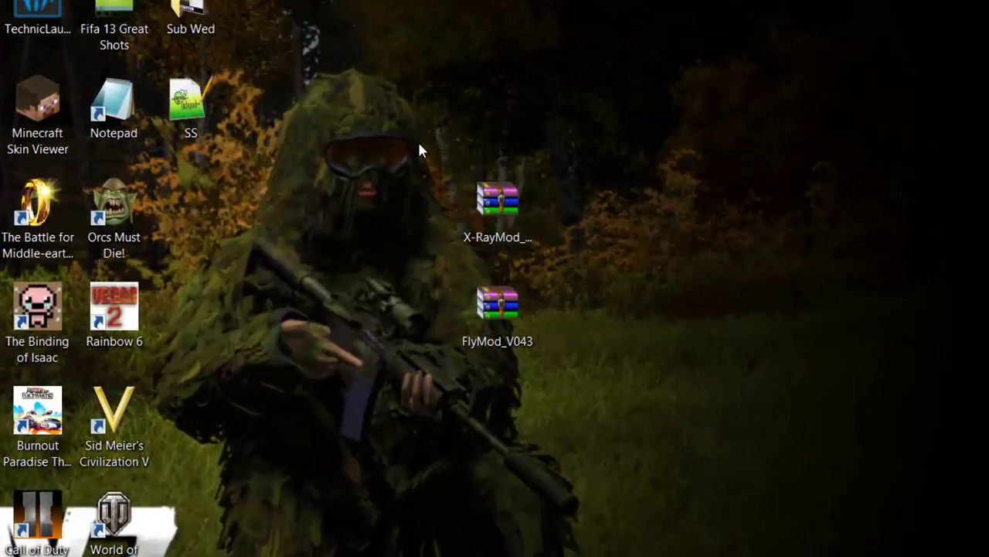
Step: Switch to the Minecraft Launcher and move its window clear of the two mod archives on the desktop
drag(533, 161, 724, 378)
drag(663, 411, 660, 410)
click(635, 374)
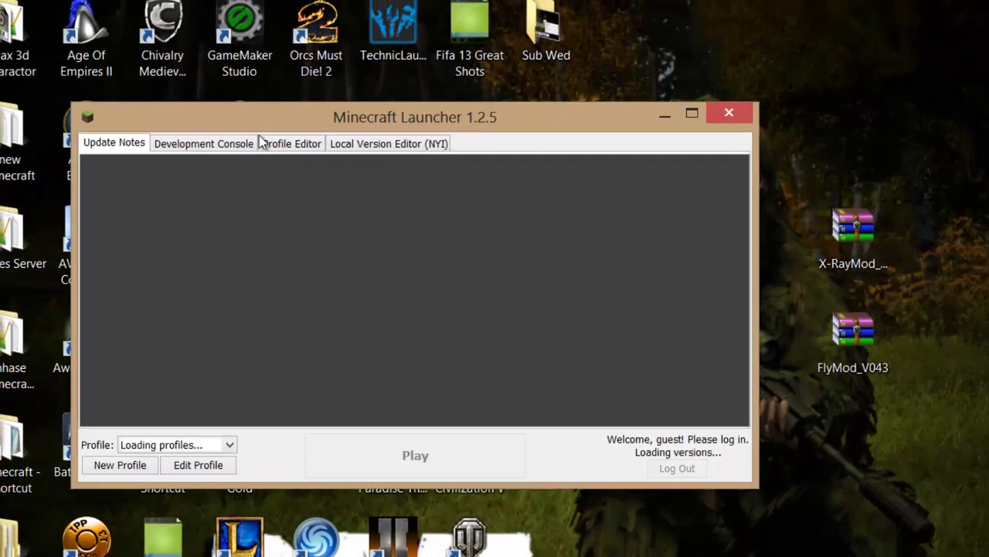
drag(258, 127, 213, 51)
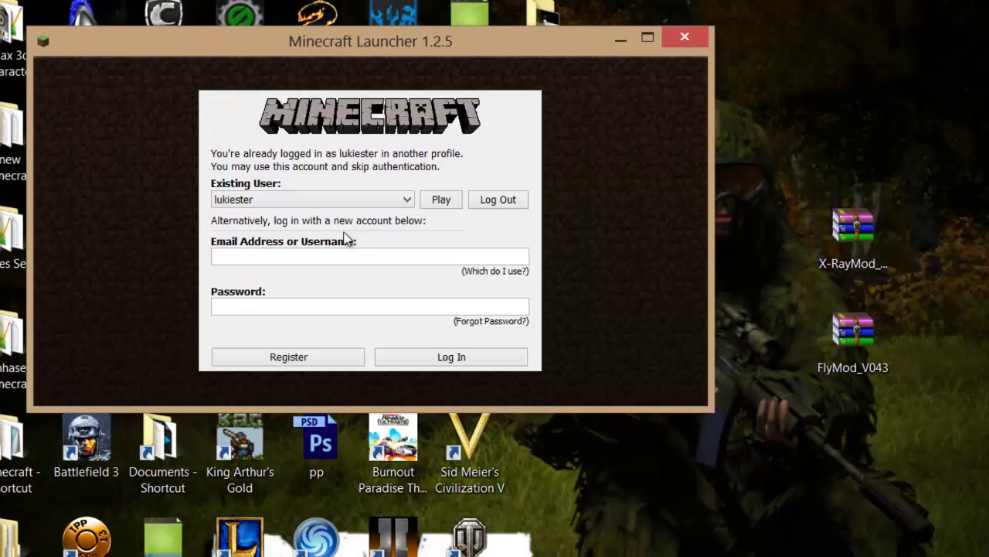
Step: Continue with the existing launcher user and log in by entering the account password
click(440, 200)
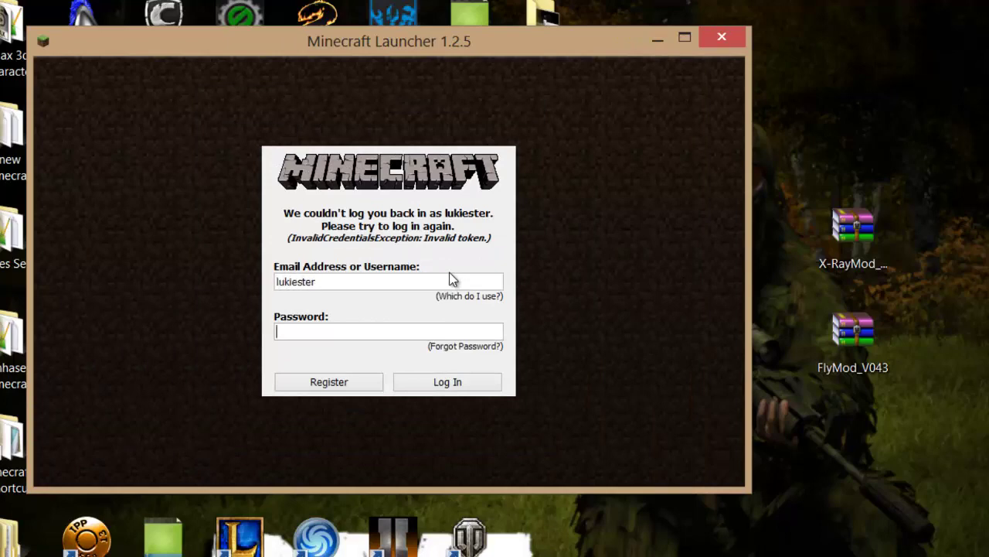
text(******)
key(Return)
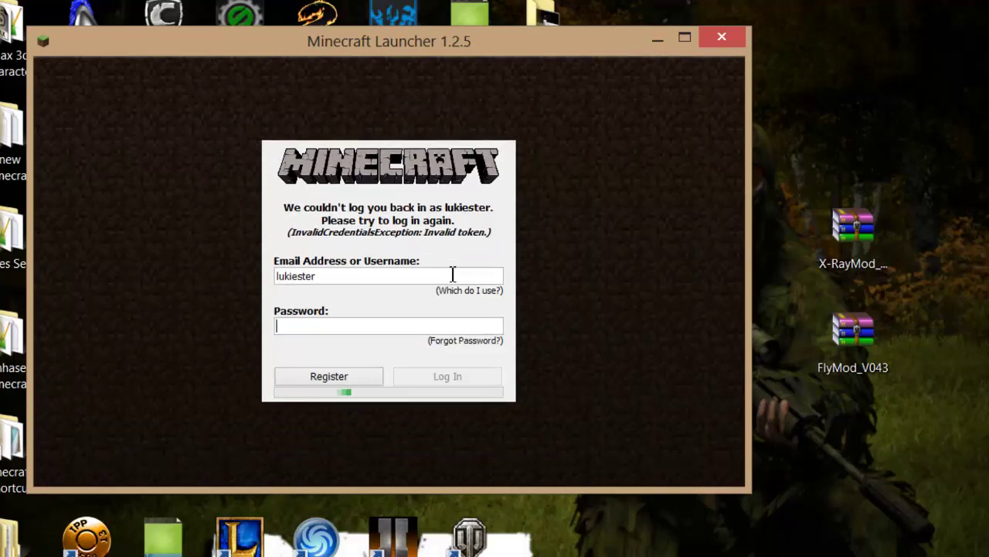
Step: Select the existing launcher profile, open it for editing and save it with Use Latest Version
click(119, 451)
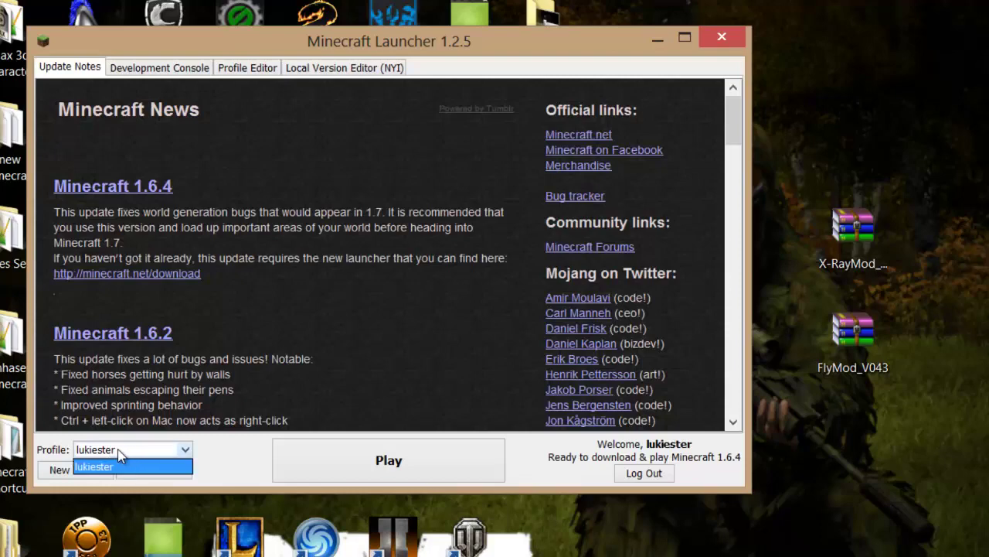
click(119, 468)
click(149, 454)
click(124, 466)
click(153, 473)
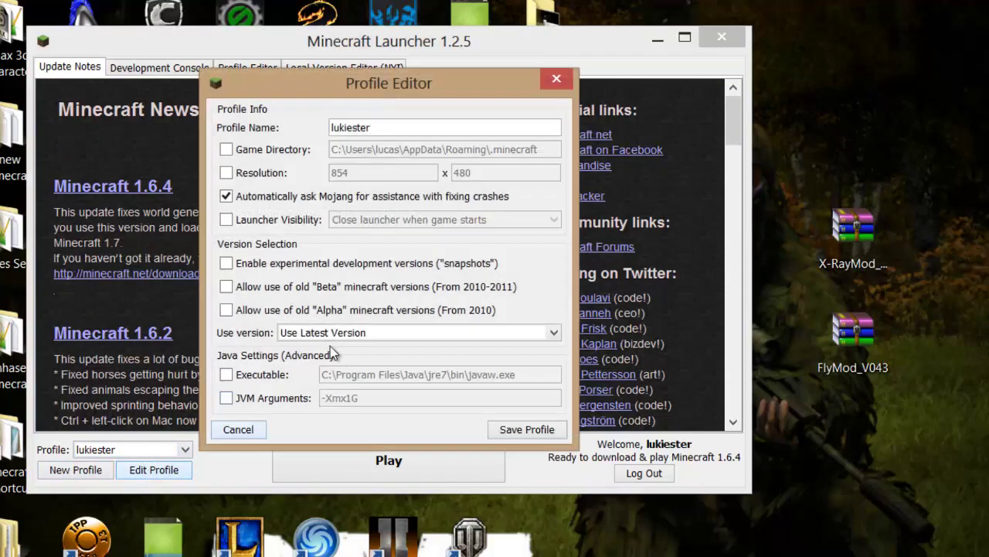
click(523, 431)
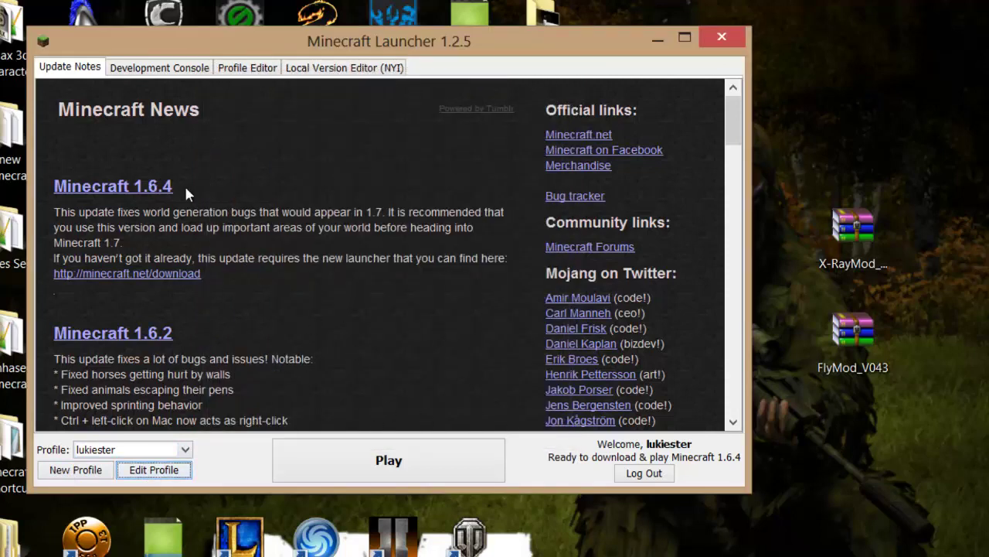
Step: Launch Minecraft 1.6.4 once from the launcher and quit the game from its main menu
drag(185, 194, 257, 208)
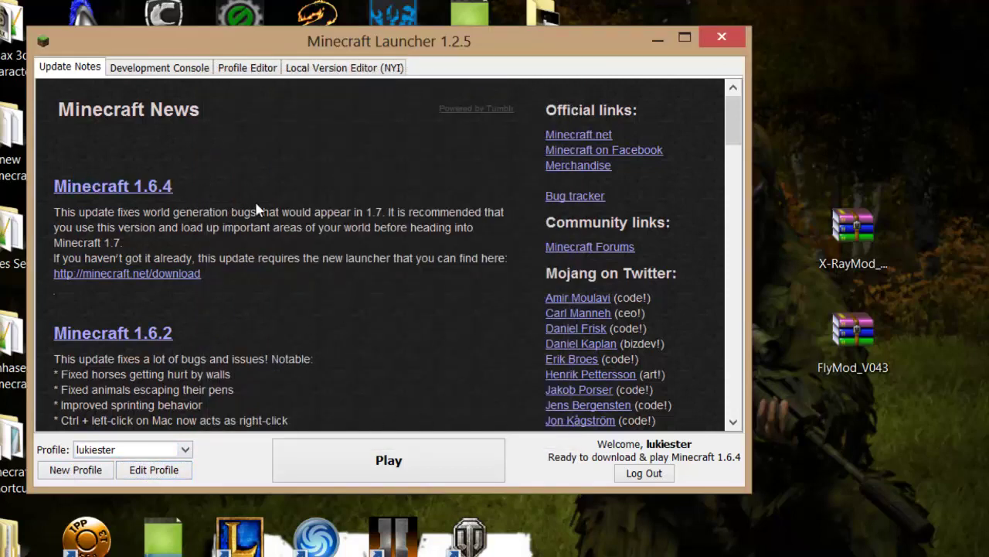
click(393, 478)
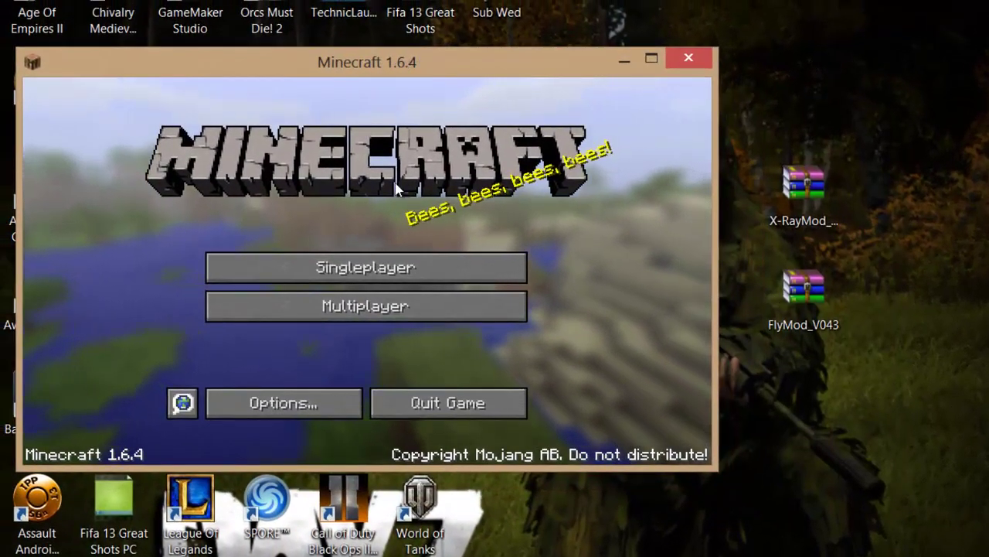
click(445, 403)
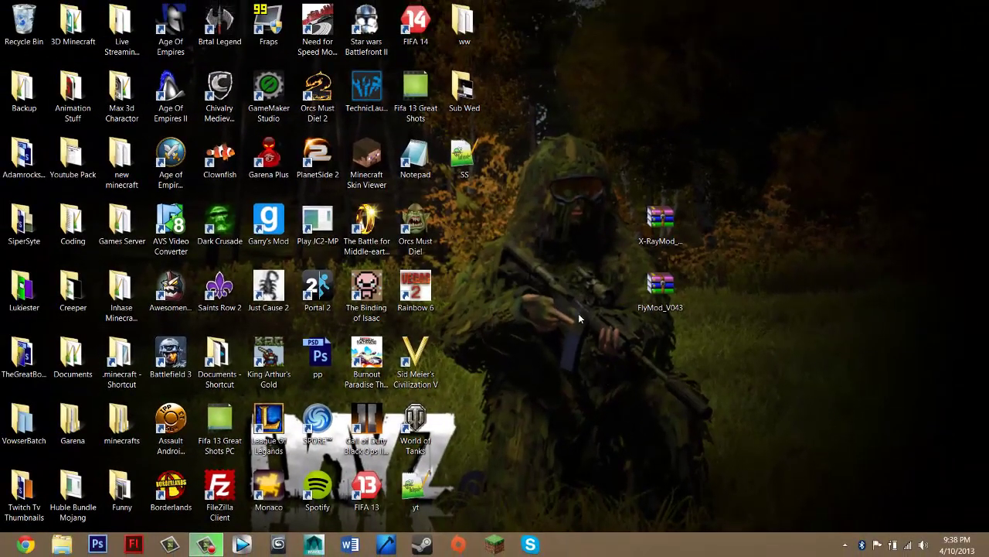
Step: Open the Roaming application data folder by running %appdata% from the Windows Run dialog
key(super+r)
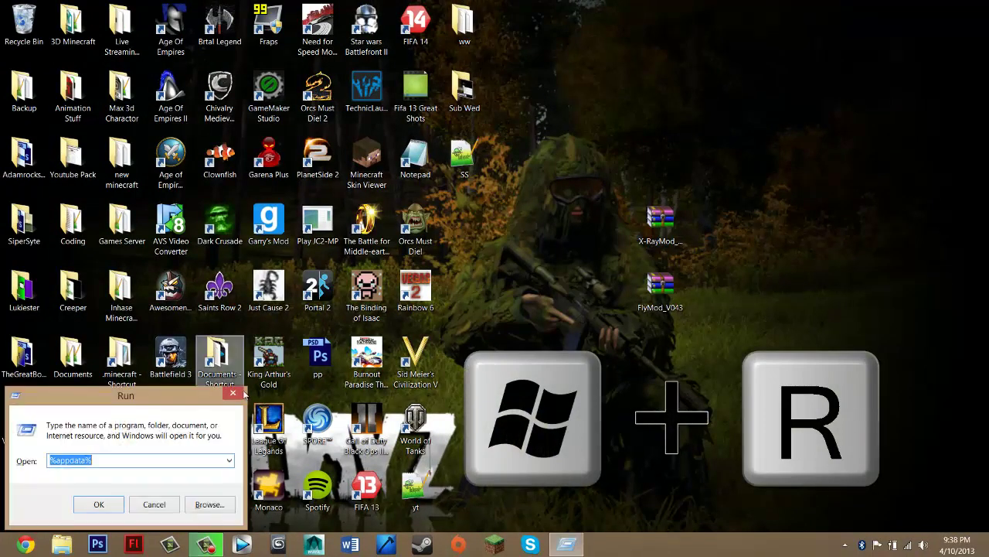
drag(139, 395, 326, 160)
drag(498, 179, 342, 177)
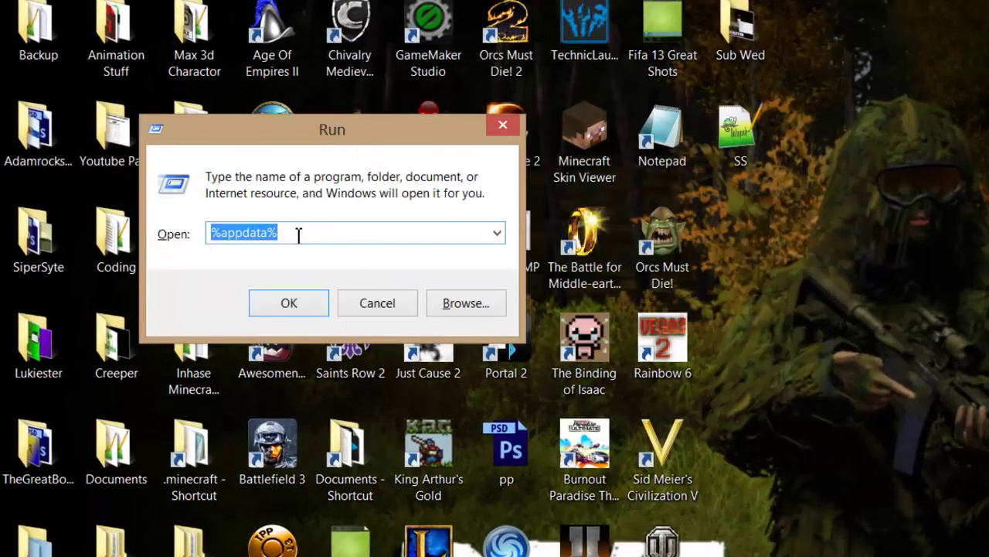
key(BackSpace)
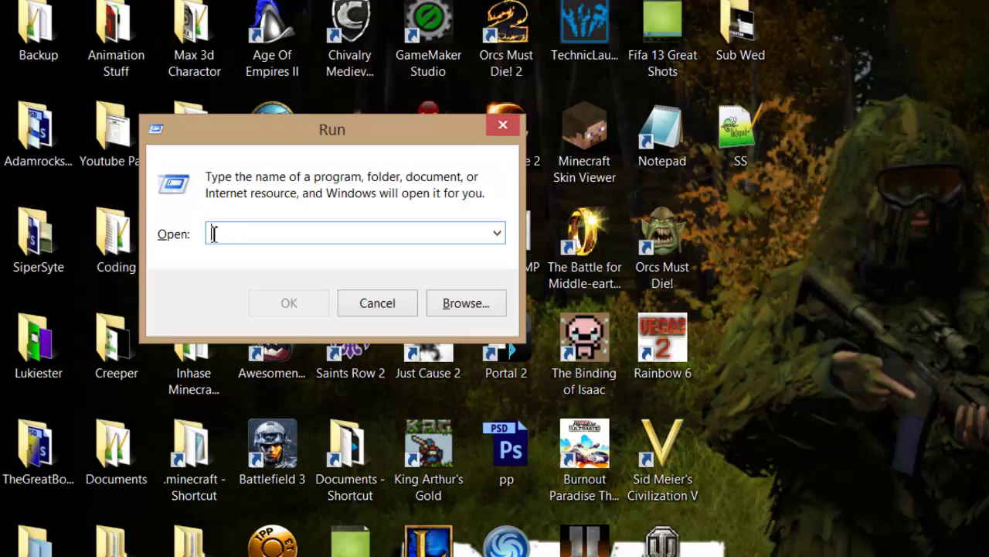
text(%a)
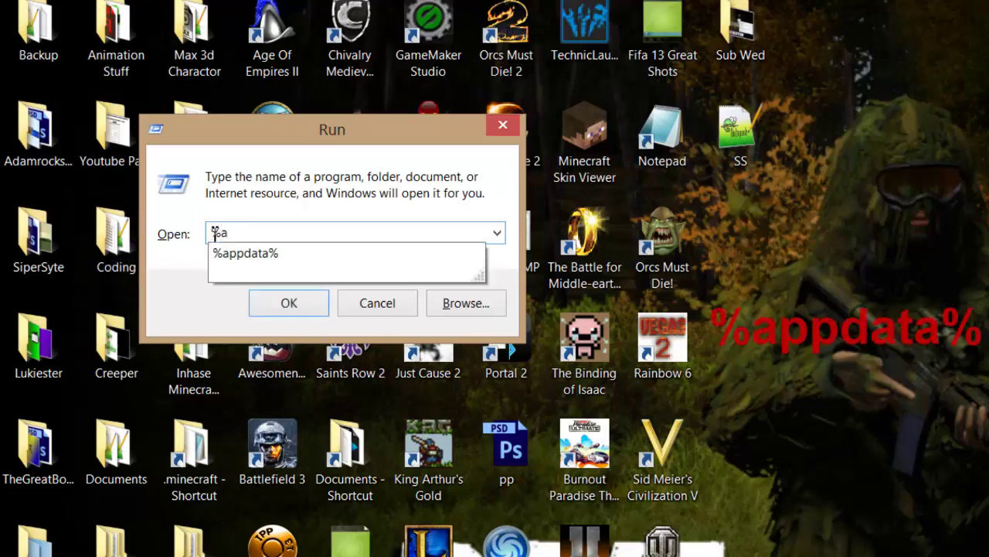
text(ppdata%)
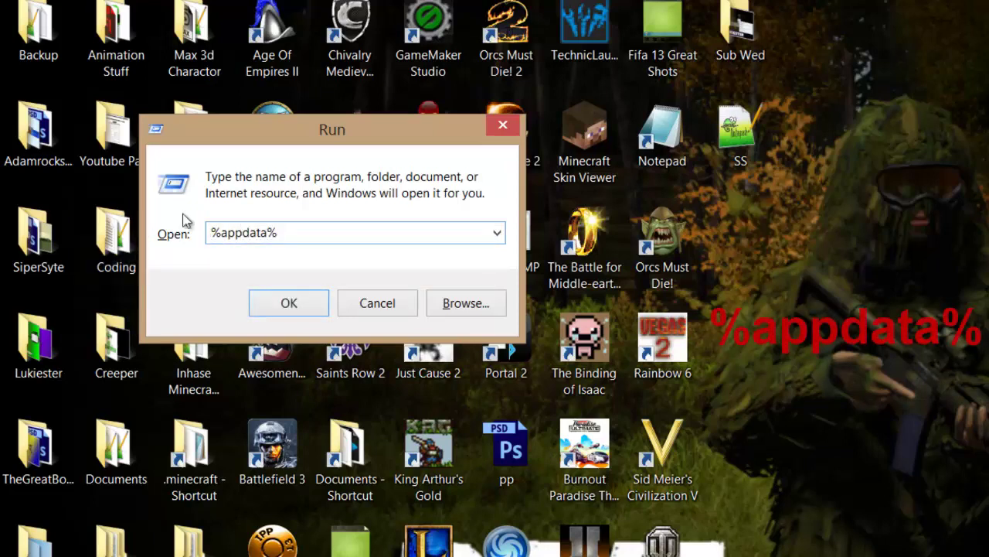
drag(332, 231, 177, 232)
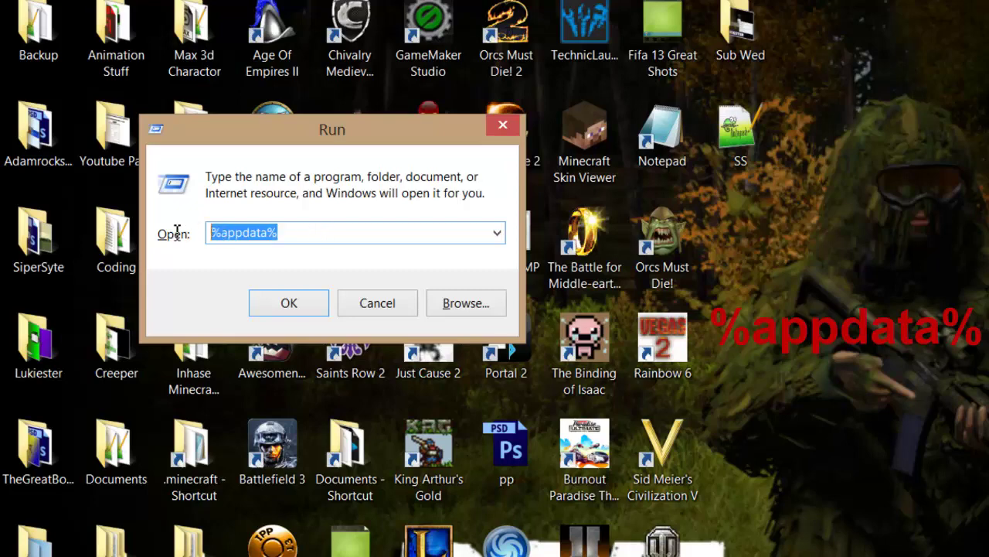
click(300, 312)
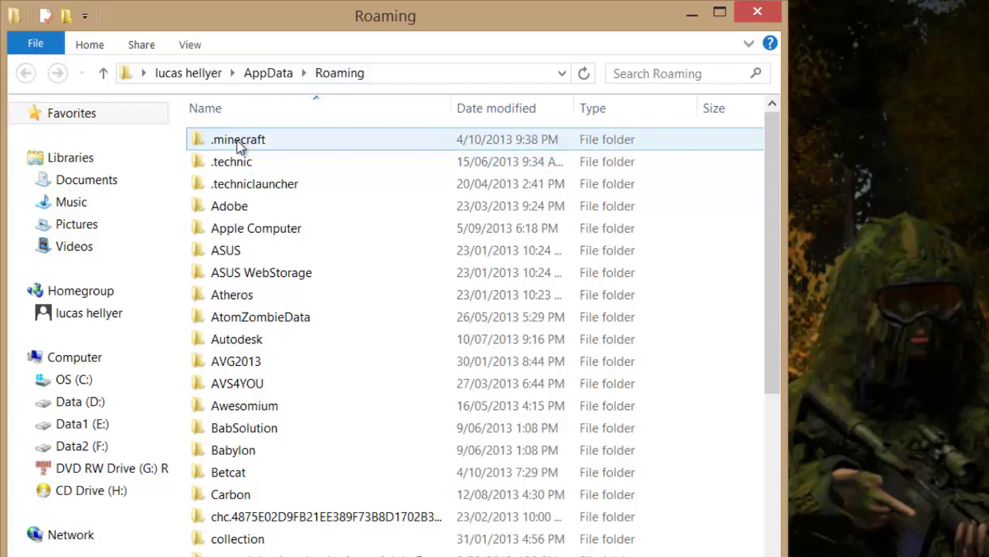
Step: Open the .minecraft folder in Roaming and go into its versions folder
click(240, 146)
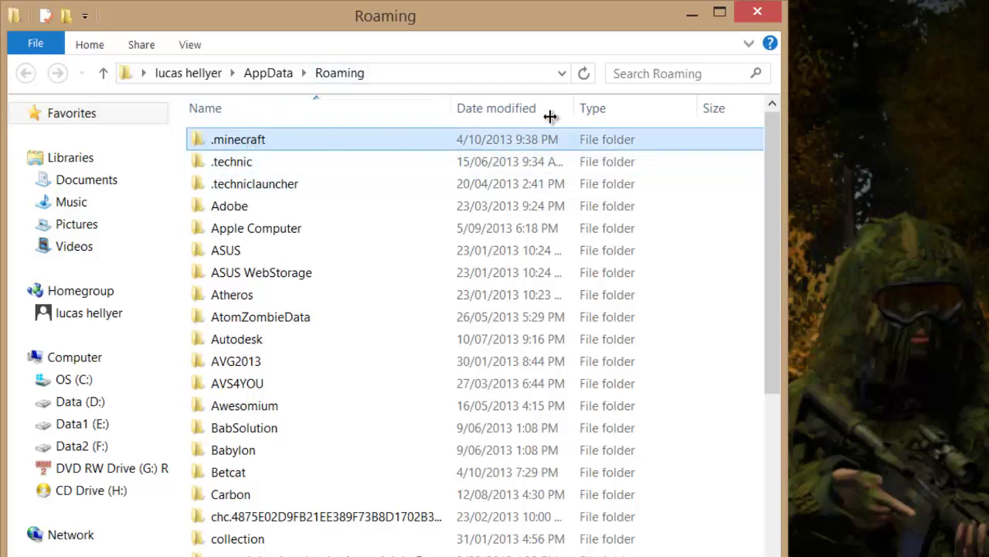
click(641, 73)
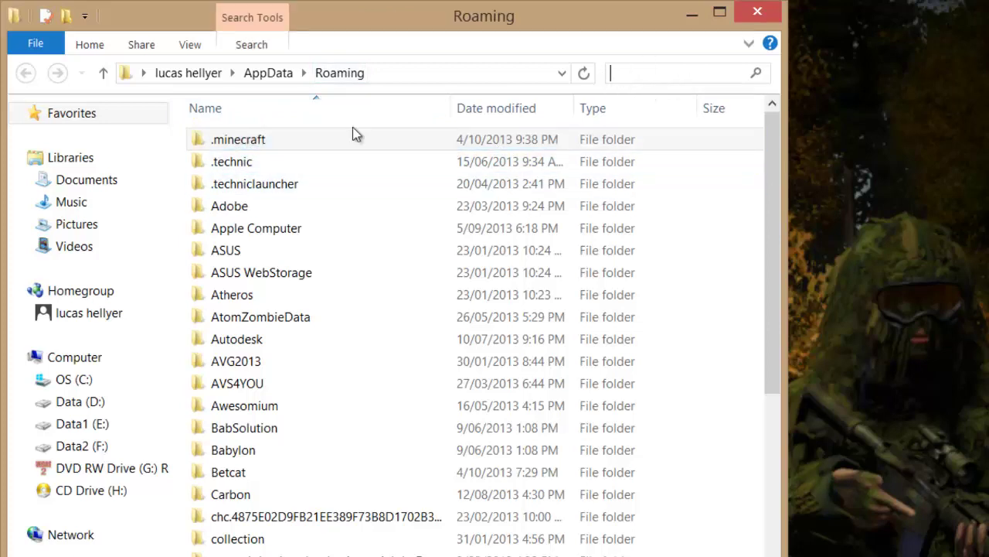
double_click(245, 140)
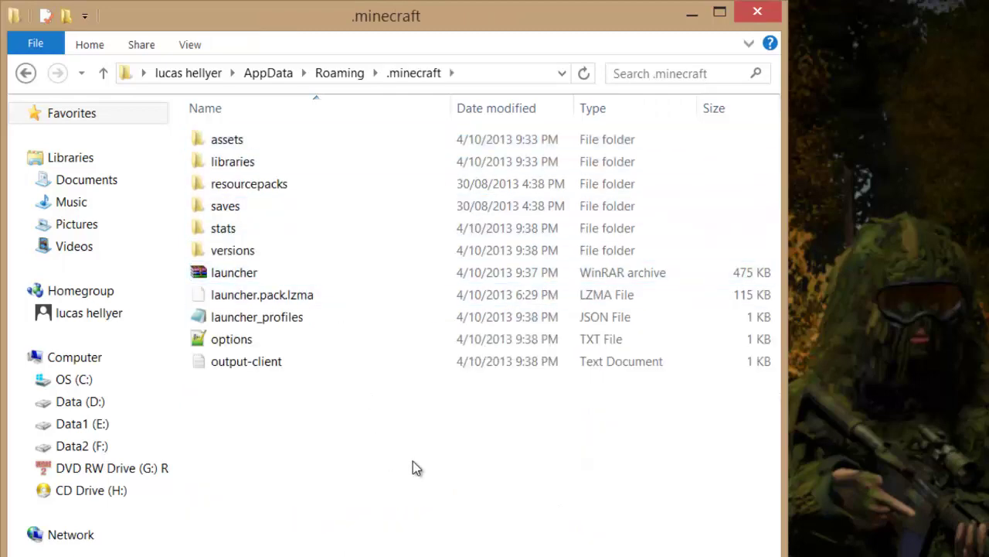
drag(415, 466, 230, 184)
click(230, 184)
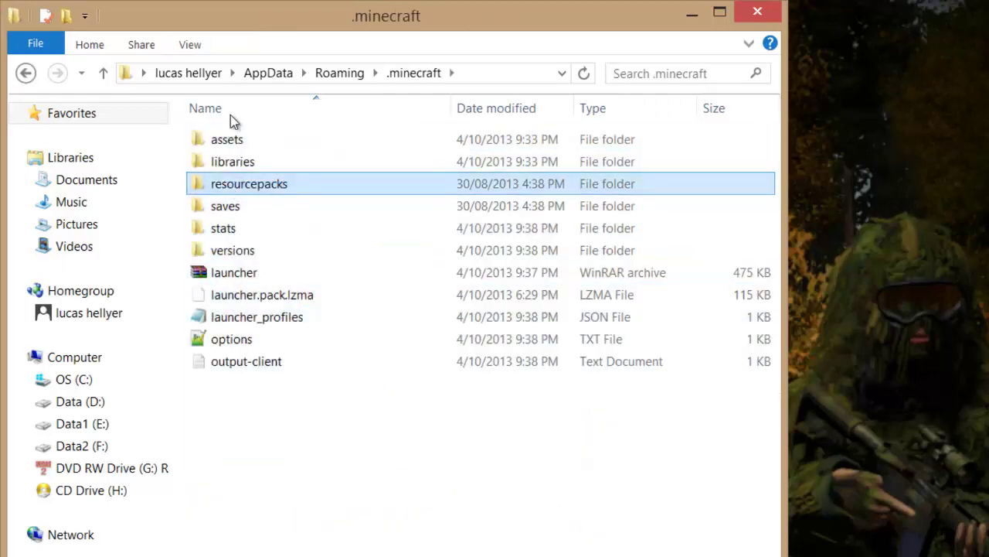
click(271, 249)
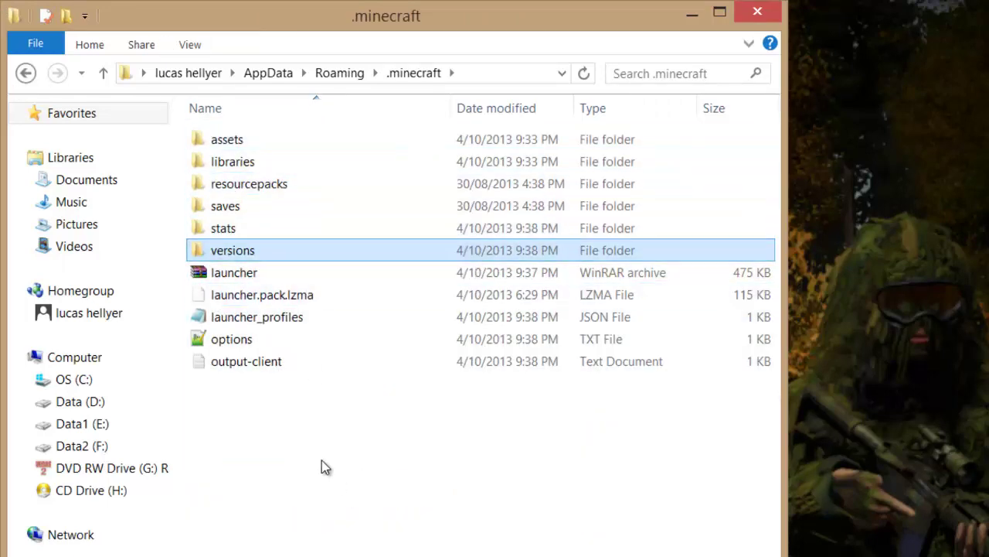
drag(313, 448, 319, 226)
click(319, 227)
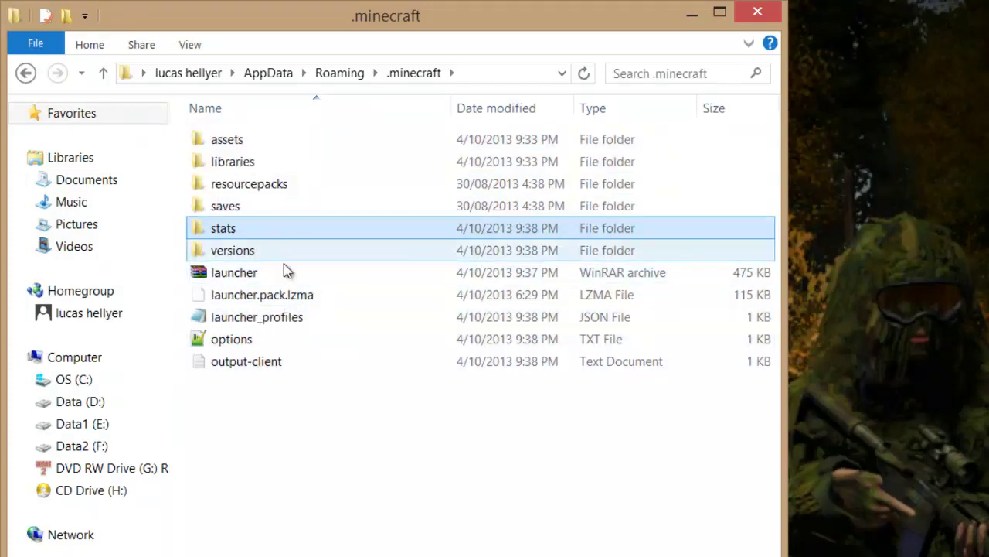
click(247, 251)
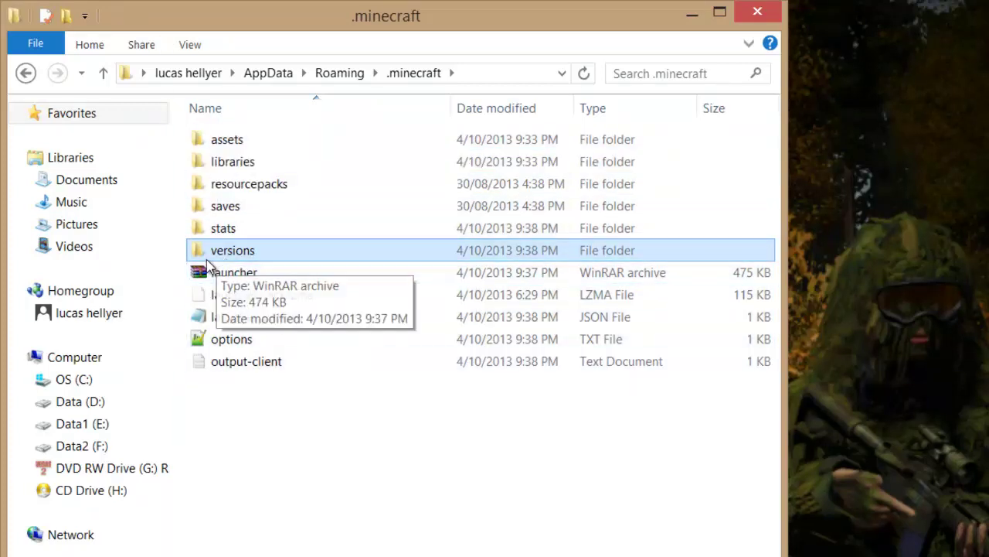
double_click(244, 254)
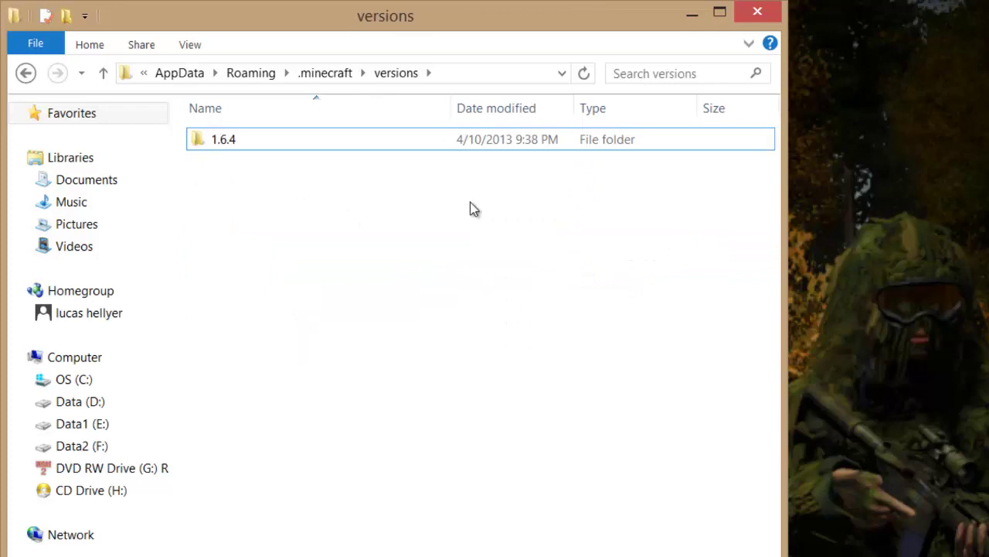
drag(549, 229, 639, 182)
drag(580, 214, 232, 166)
drag(517, 202, 433, 262)
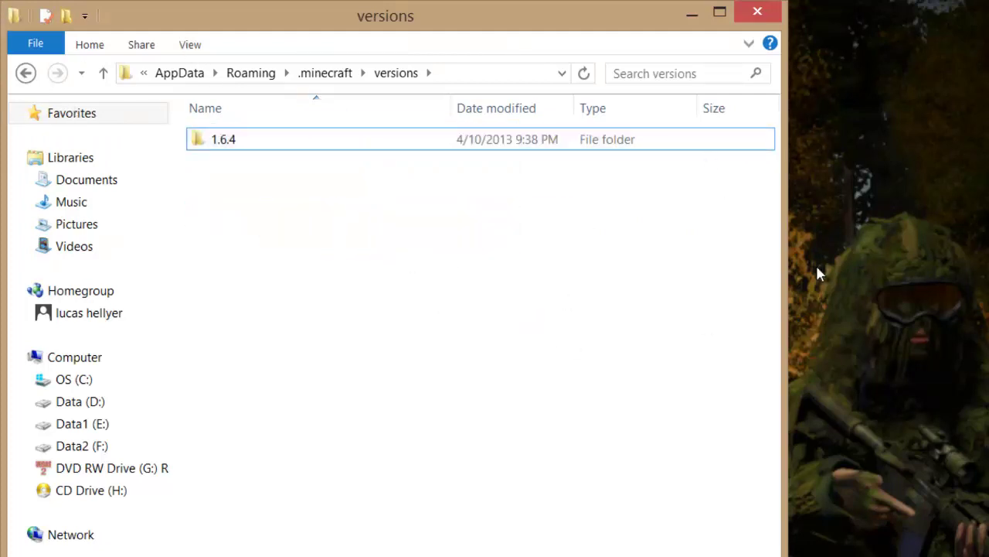
click(858, 269)
click(299, 213)
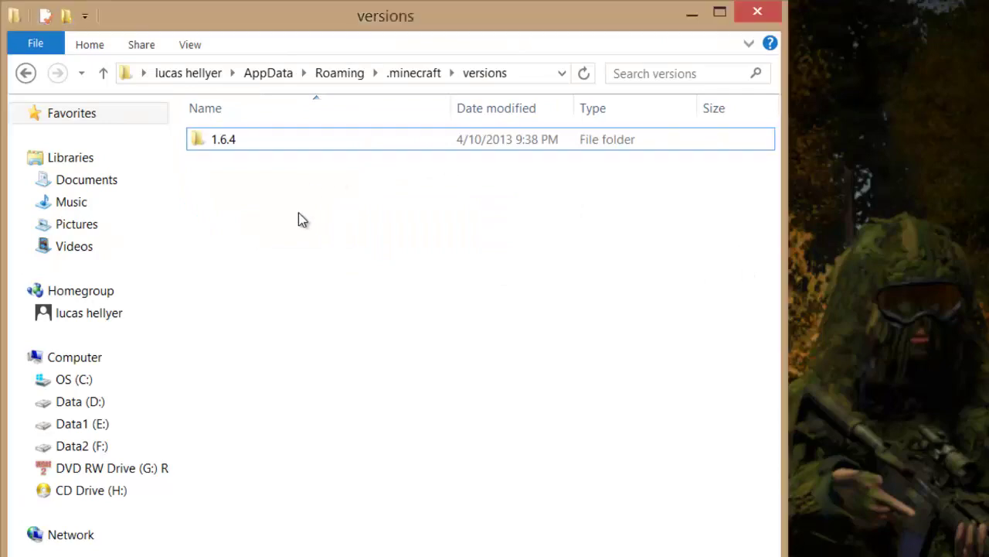
Step: Duplicate the 1.6.4 folder within the versions folder
click(242, 137)
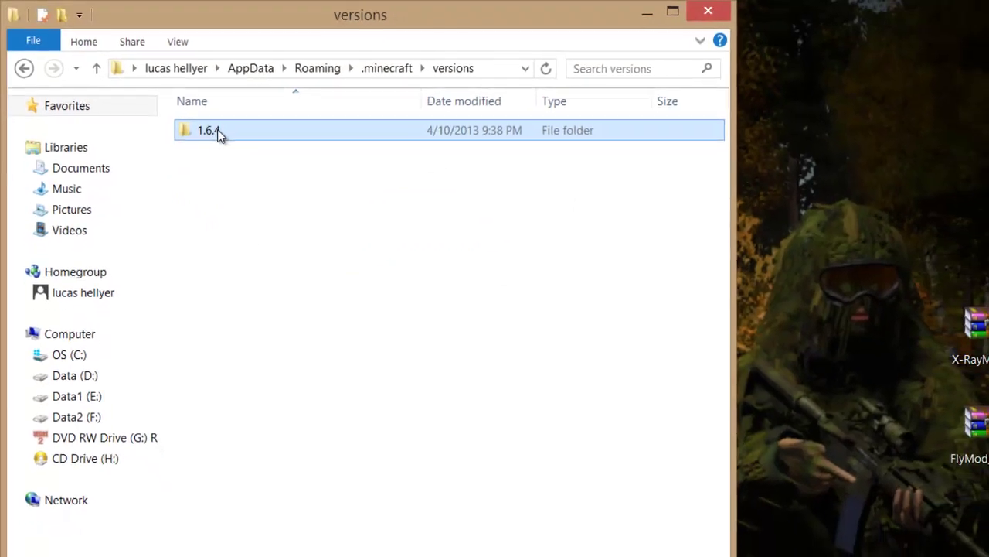
right_click(234, 139)
click(247, 408)
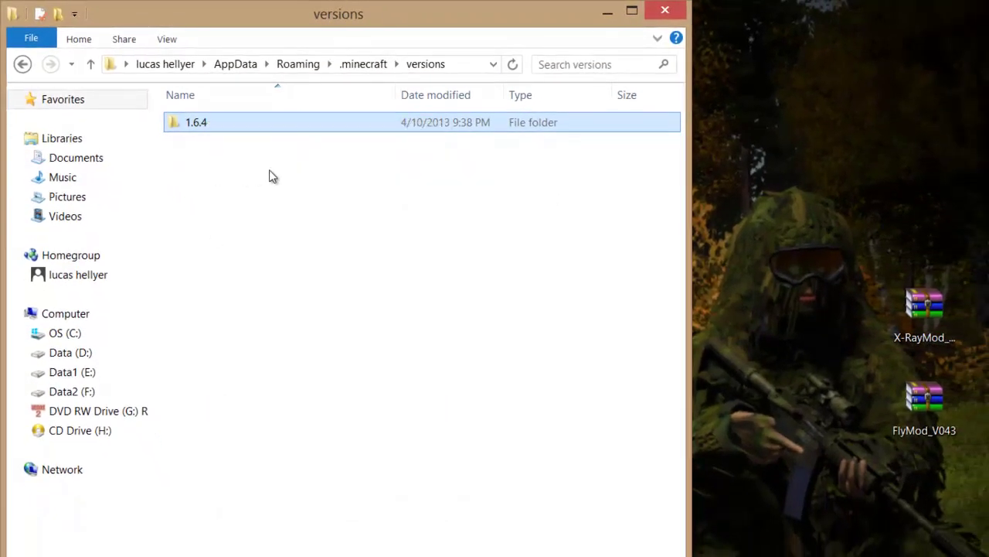
right_click(270, 170)
click(306, 280)
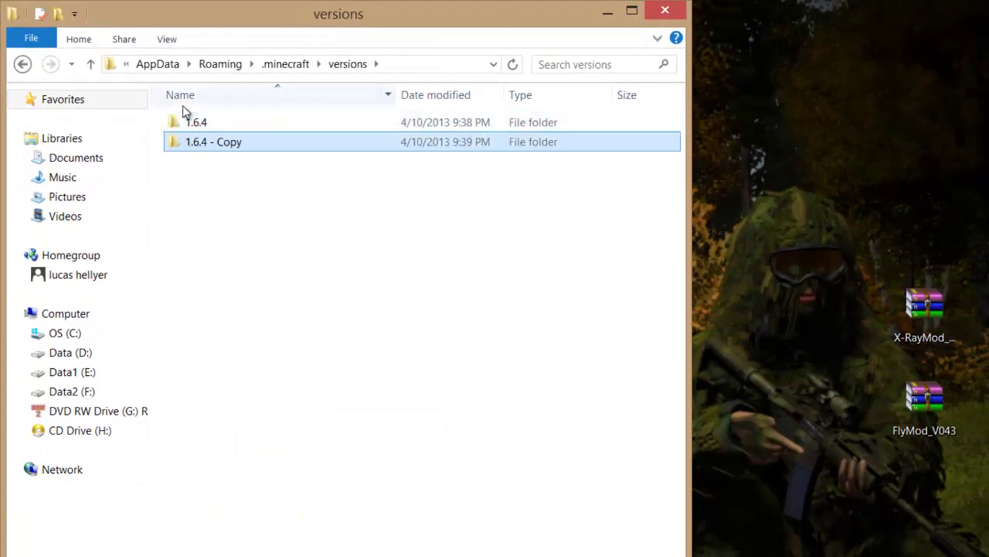
click(200, 124)
click(216, 143)
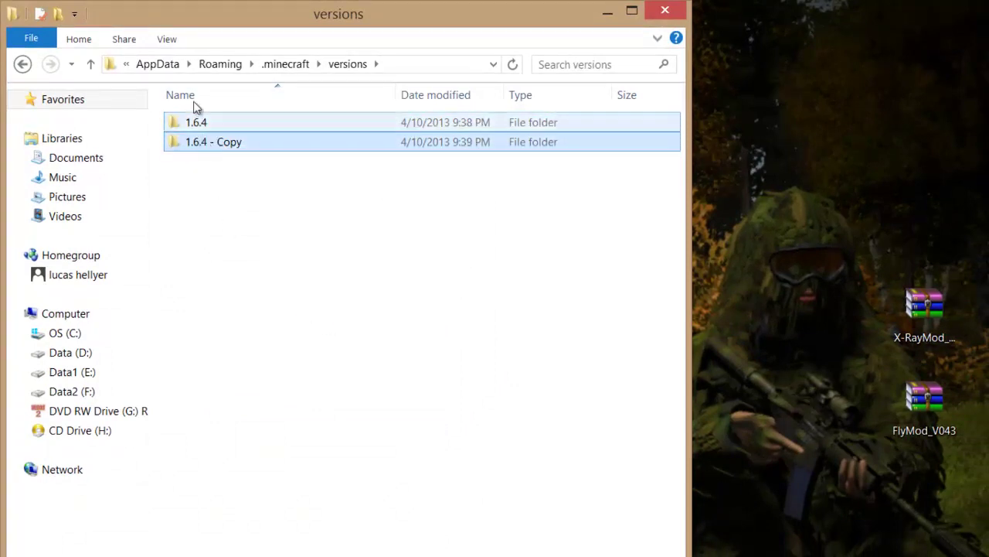
click(314, 146)
drag(864, 237, 988, 510)
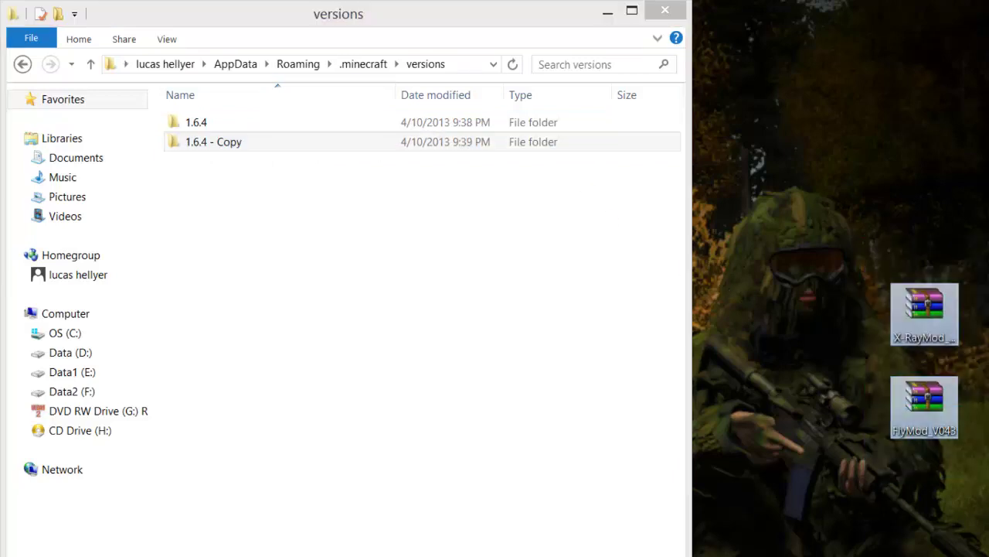
Step: Rename the copied 1.6.4 folder as xray
right_click(215, 147)
click(258, 499)
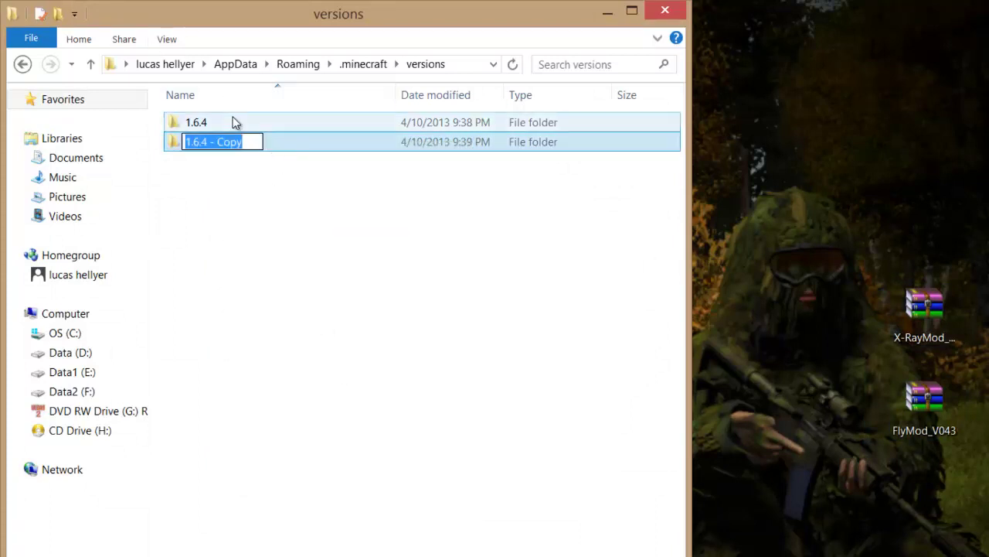
text(mods)
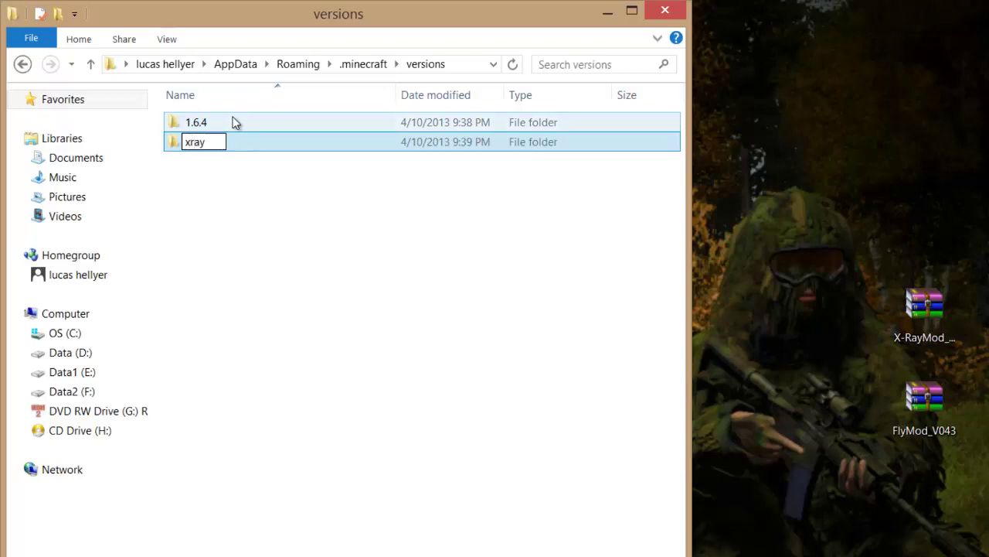
click(236, 124)
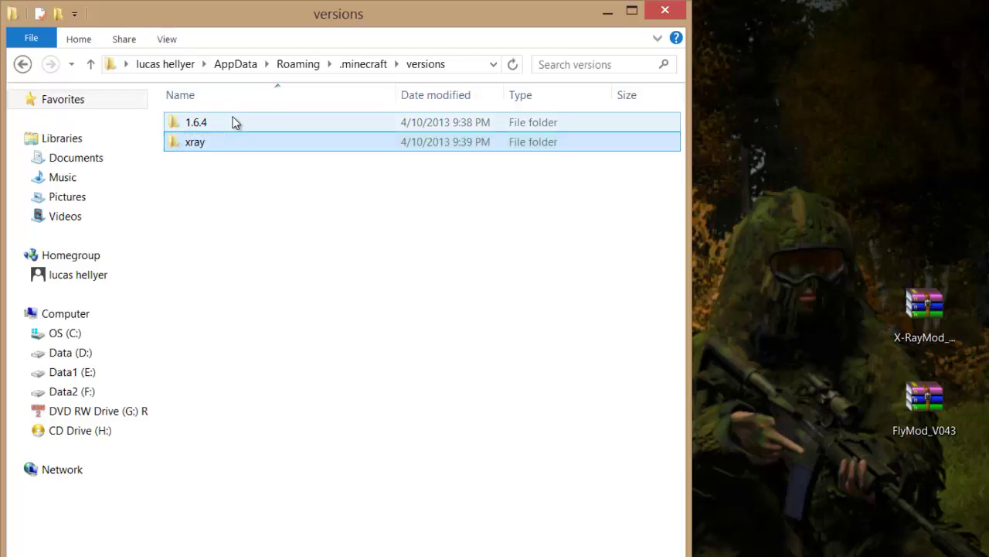
click(202, 147)
double_click(230, 143)
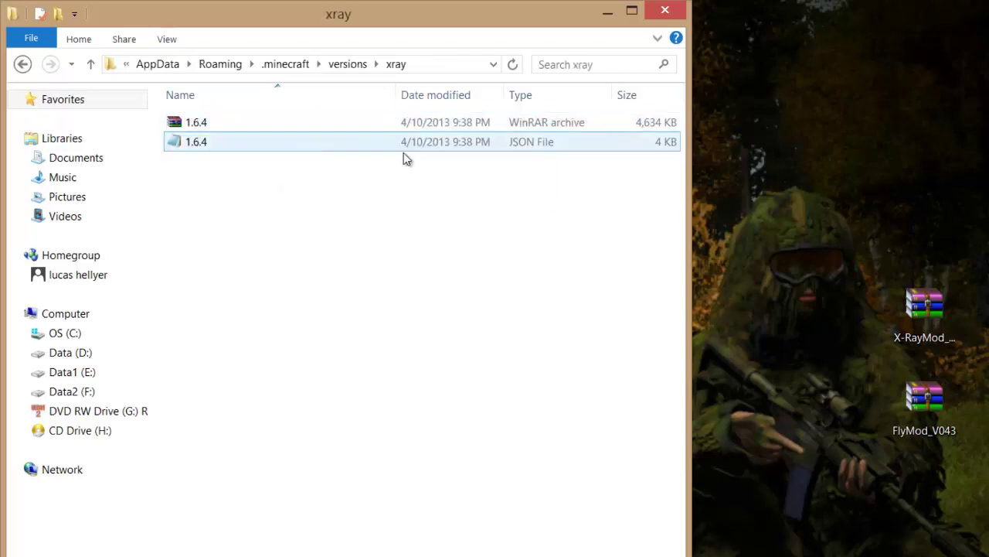
drag(424, 174, 19, 17)
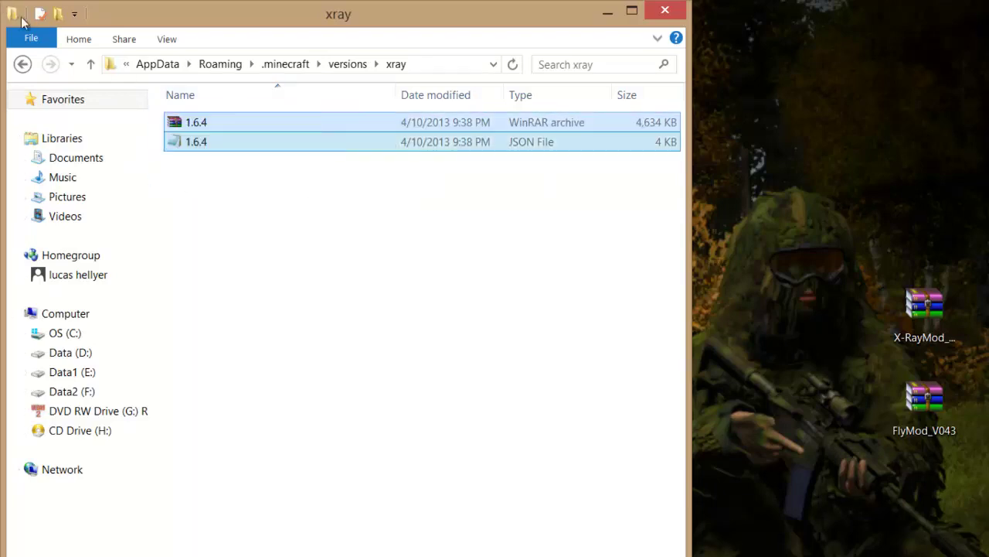
right_click(236, 145)
click(307, 415)
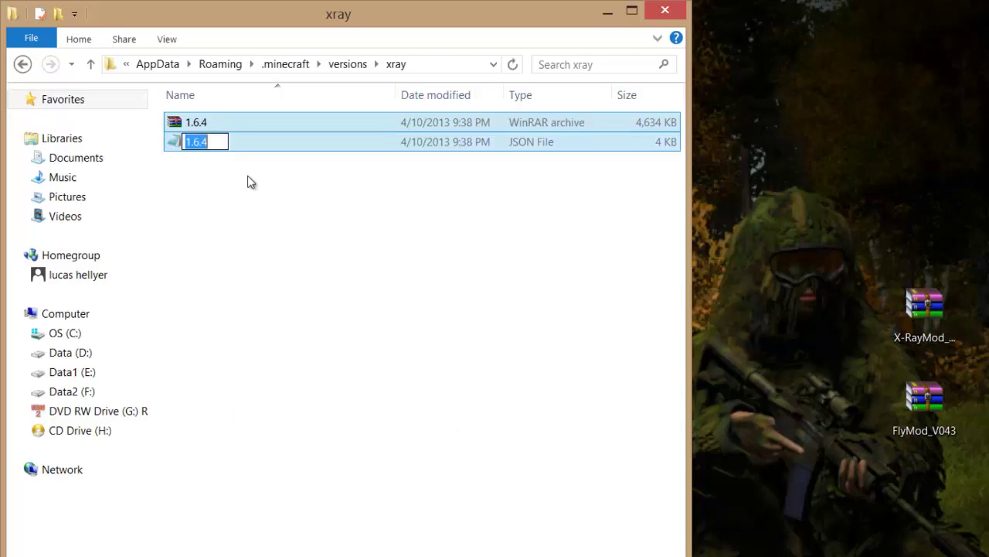
key(Escape)
click(300, 206)
click(22, 64)
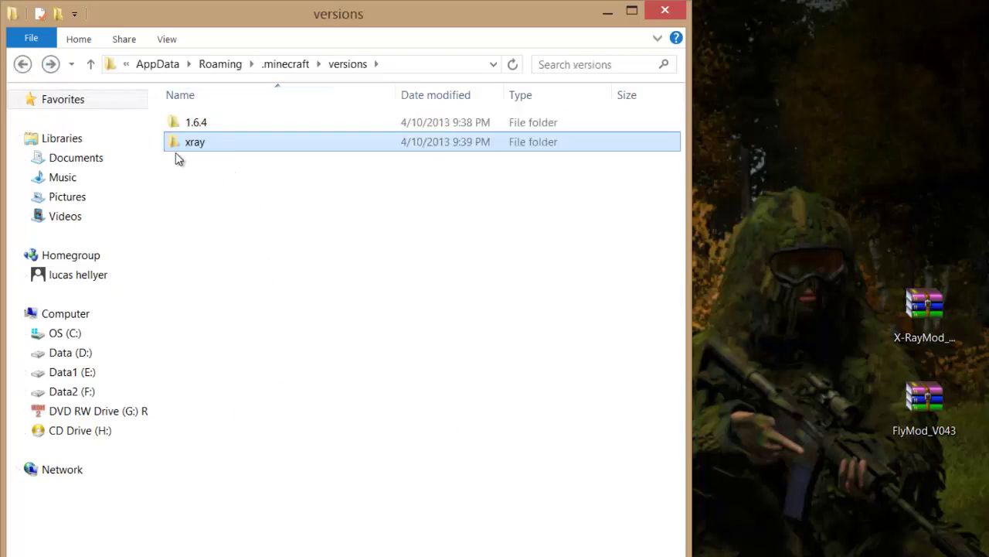
Step: Open the xray folder and rename both 1.6.4 files inside it as xray
click(200, 143)
double_click(243, 143)
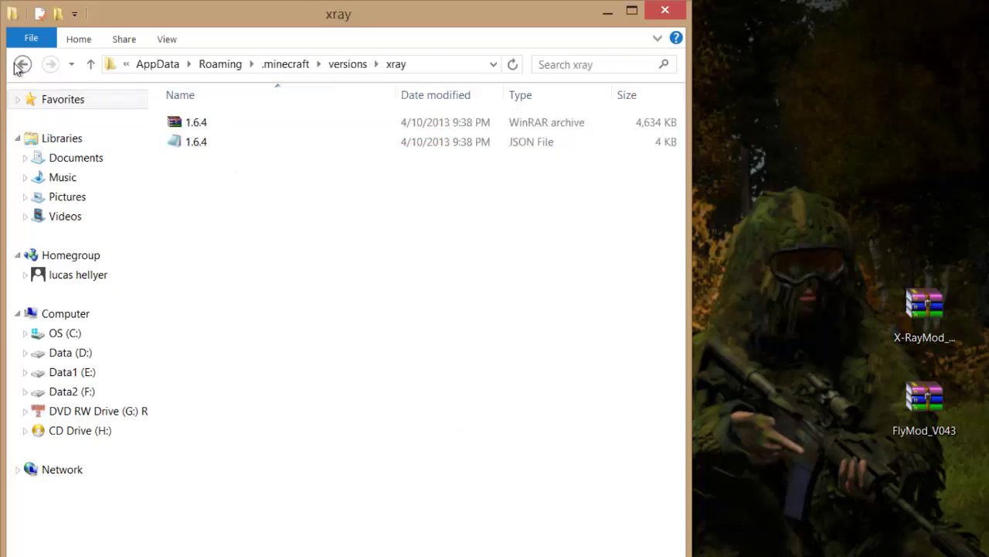
click(22, 65)
double_click(227, 138)
drag(268, 182, 162, 70)
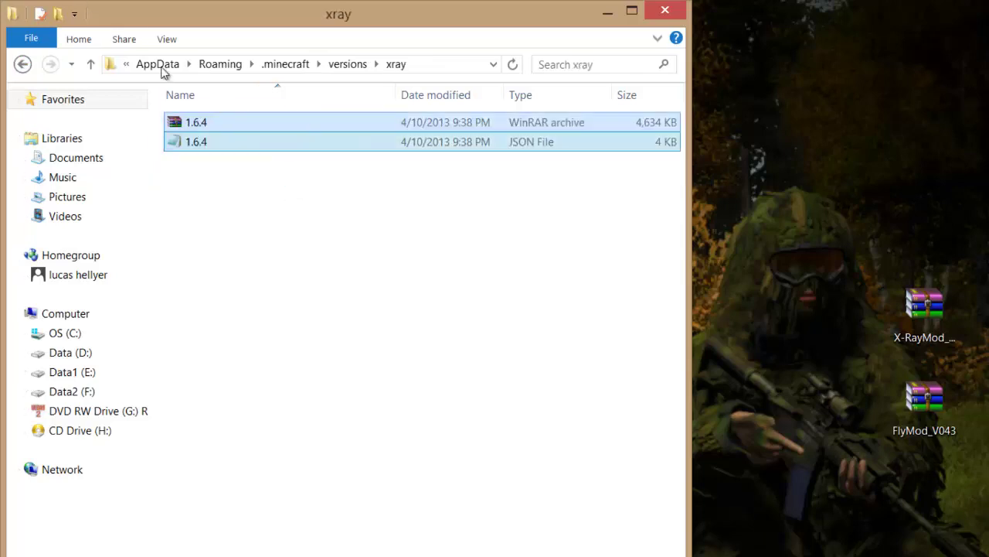
right_click(225, 147)
click(255, 418)
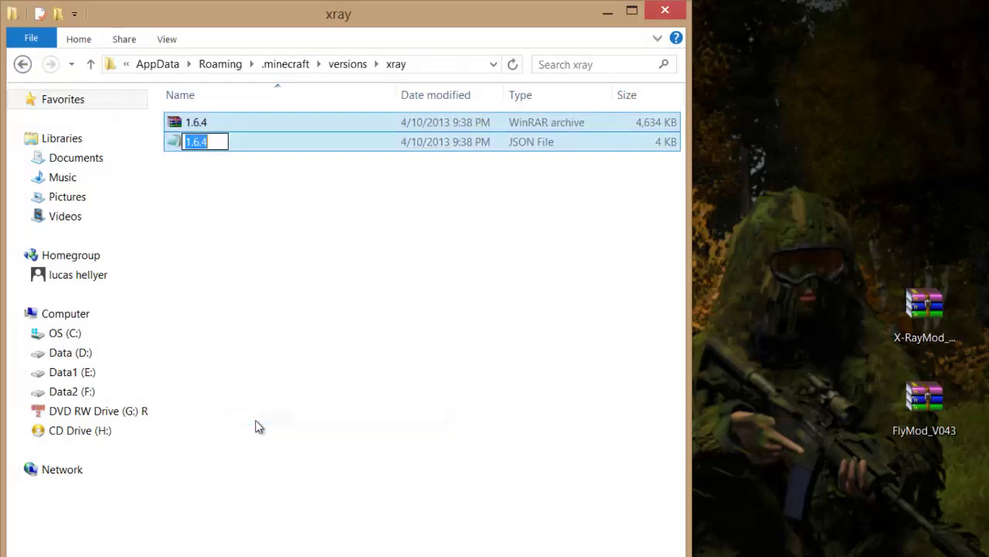
text(xray)
key(Return)
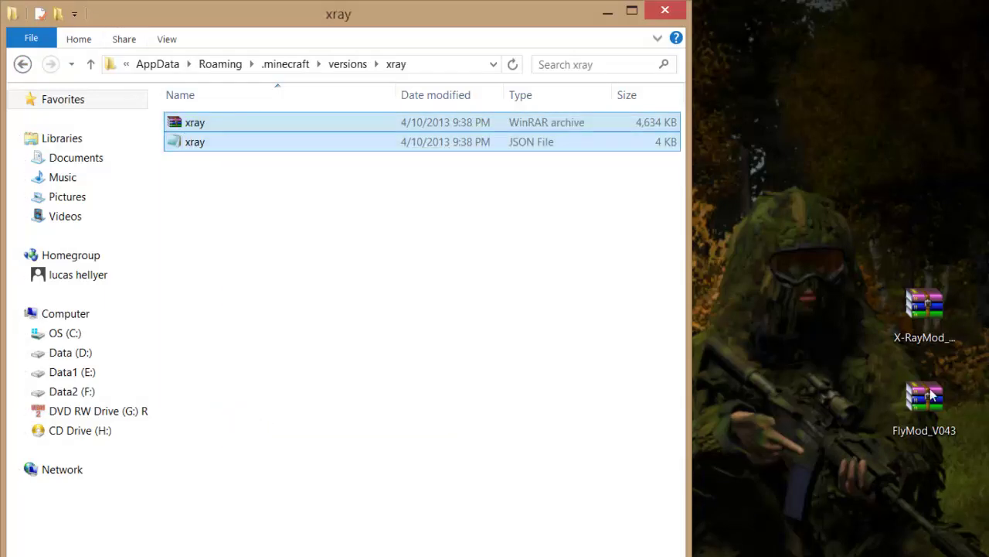
click(434, 259)
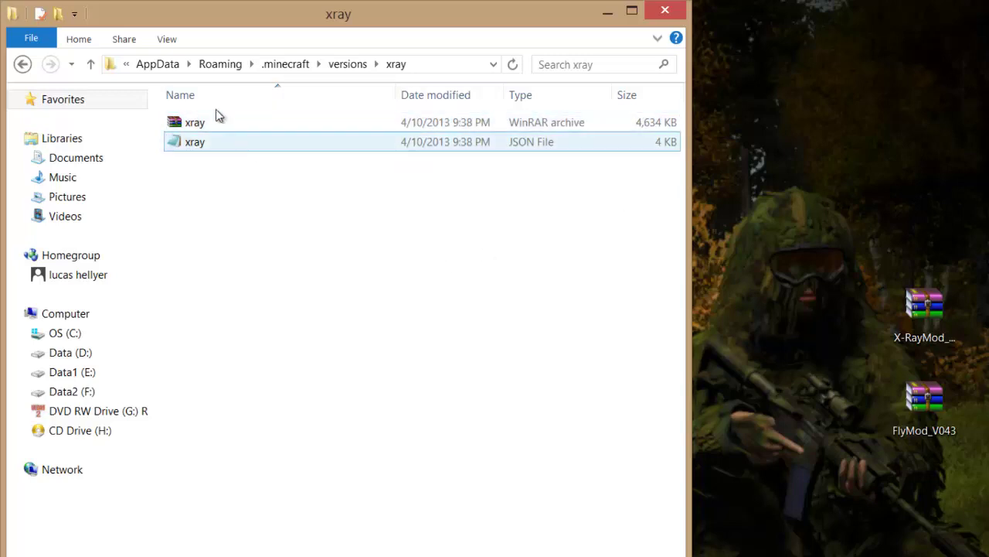
Step: Set the xray JSON file to open with Notepad through its properties
click(189, 147)
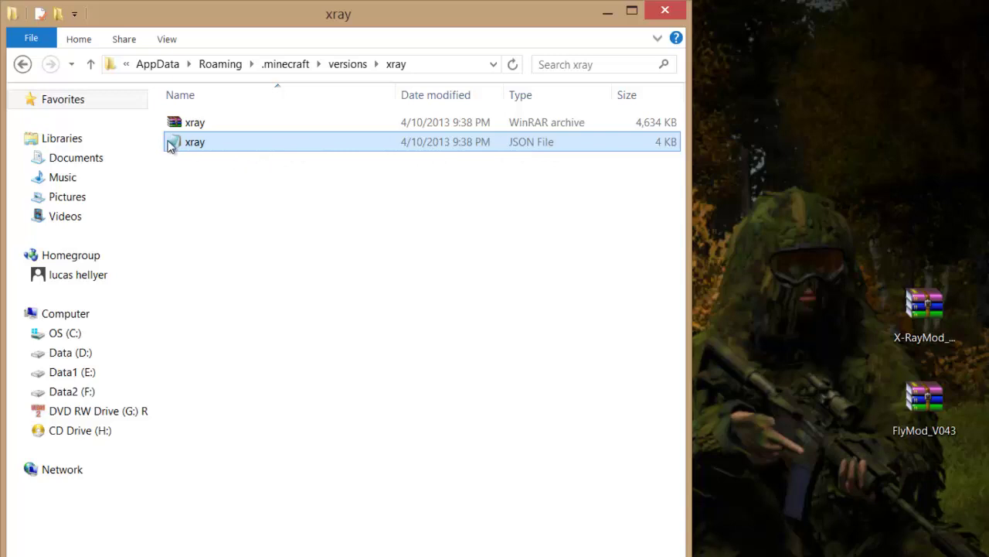
right_click(203, 144)
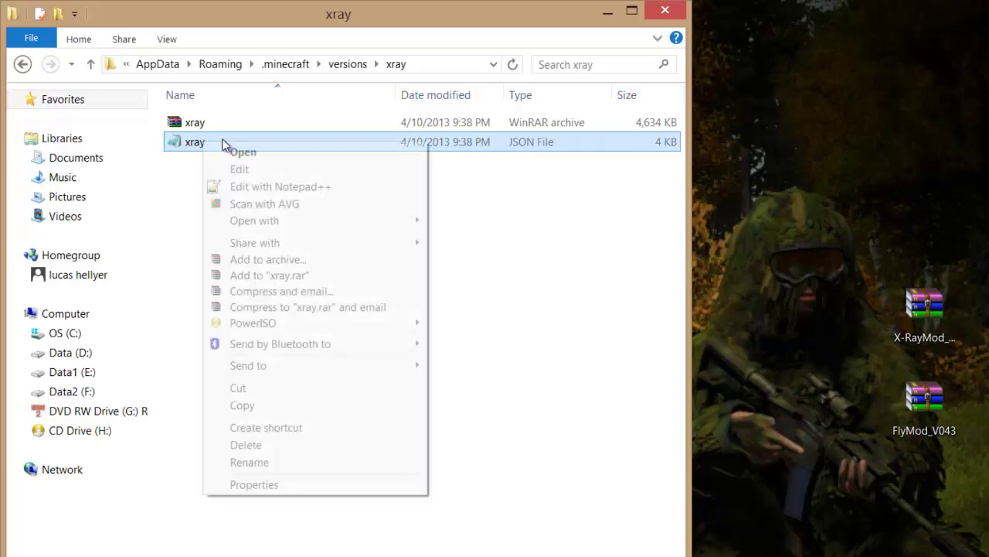
mouse_move(417, 222)
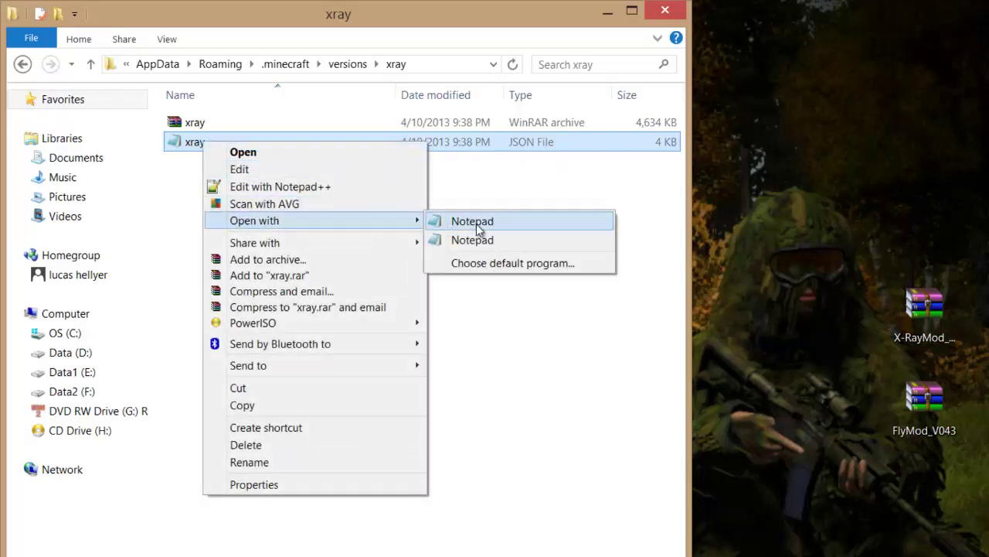
click(253, 484)
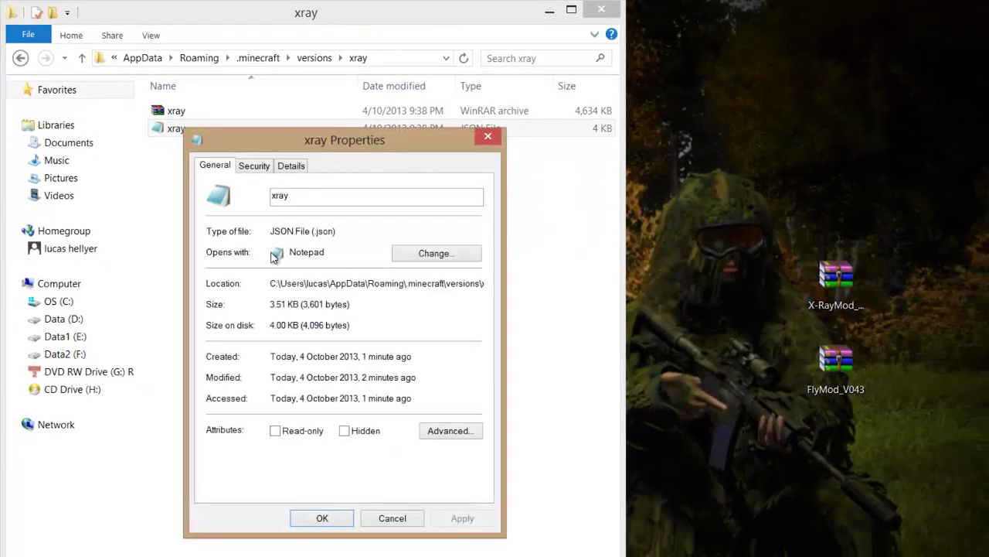
click(422, 261)
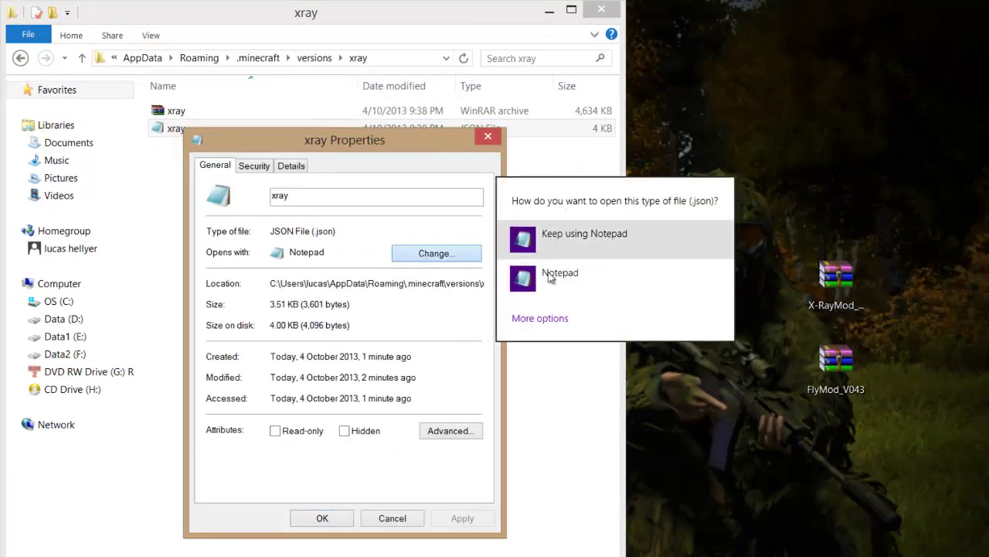
click(543, 317)
scroll(595, 301, down, 1)
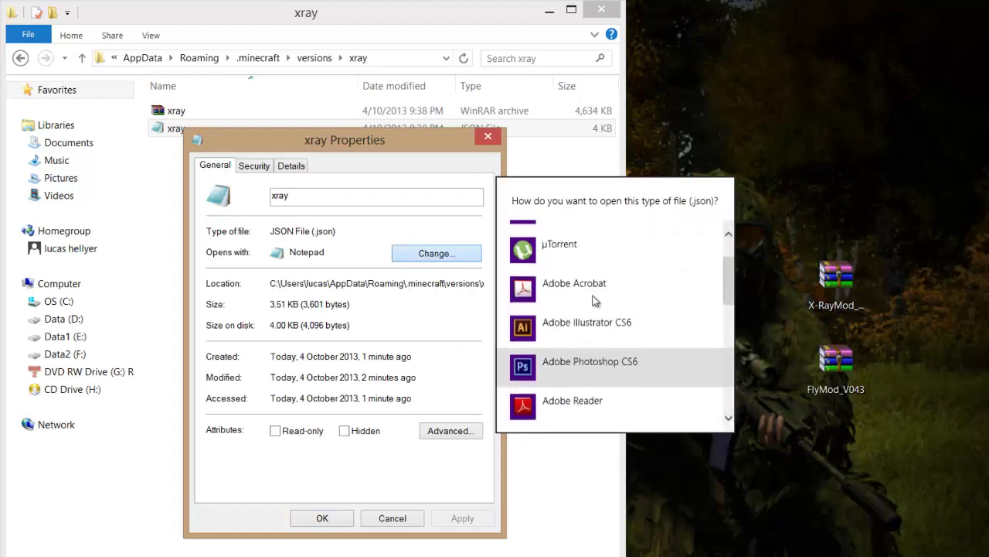
scroll(595, 302, up, 1)
click(546, 285)
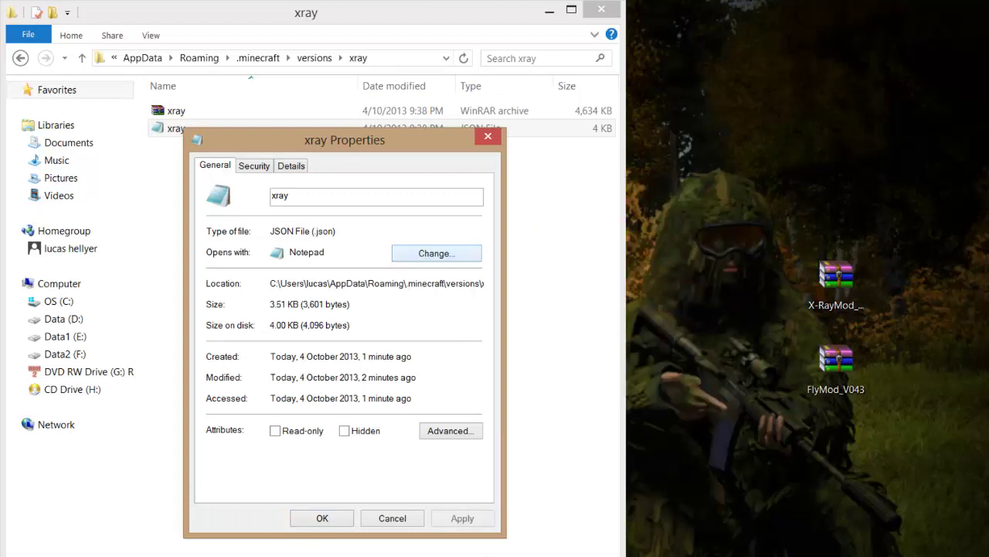
click(316, 520)
Step: Open the xray JSON file in Notepad
double_click(191, 132)
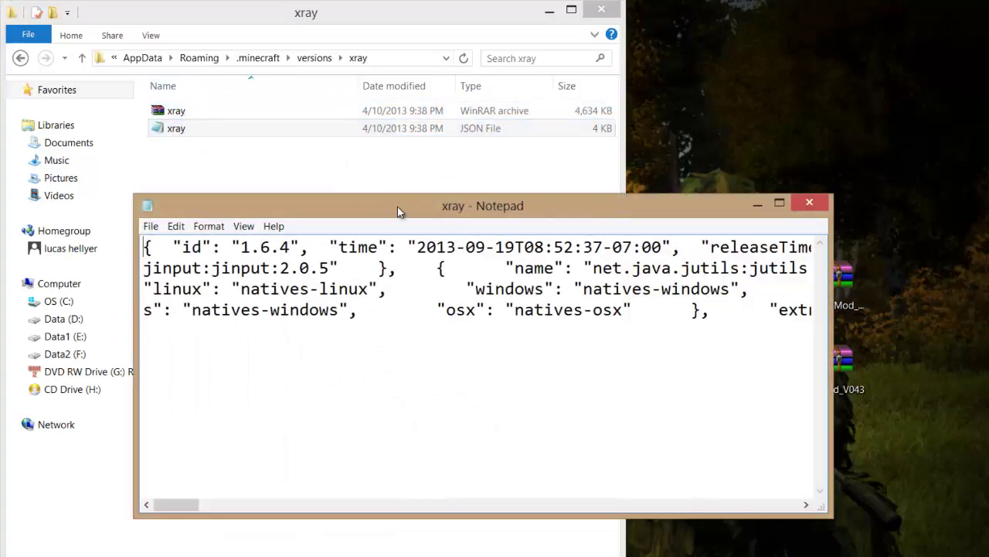
right_click(198, 129)
mouse_move(274, 198)
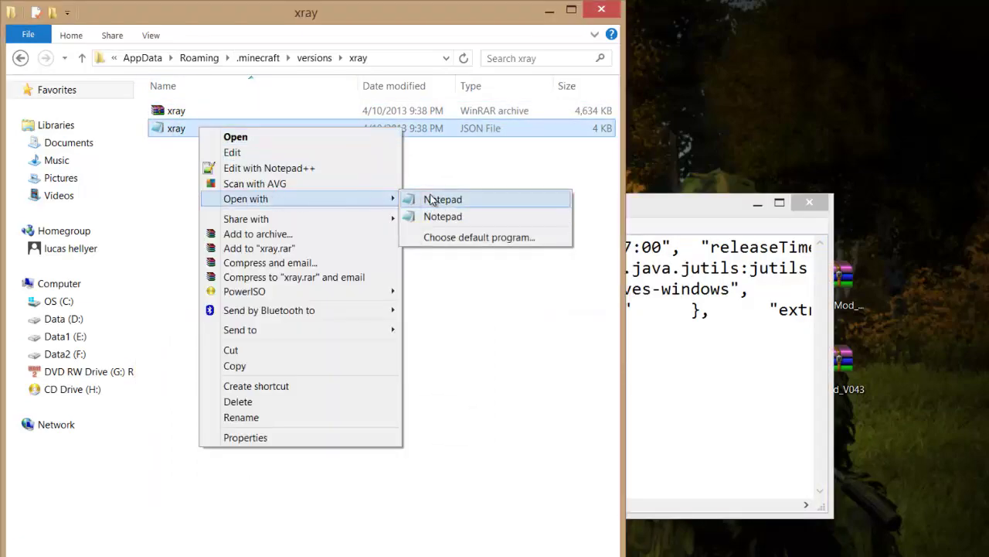
click(432, 200)
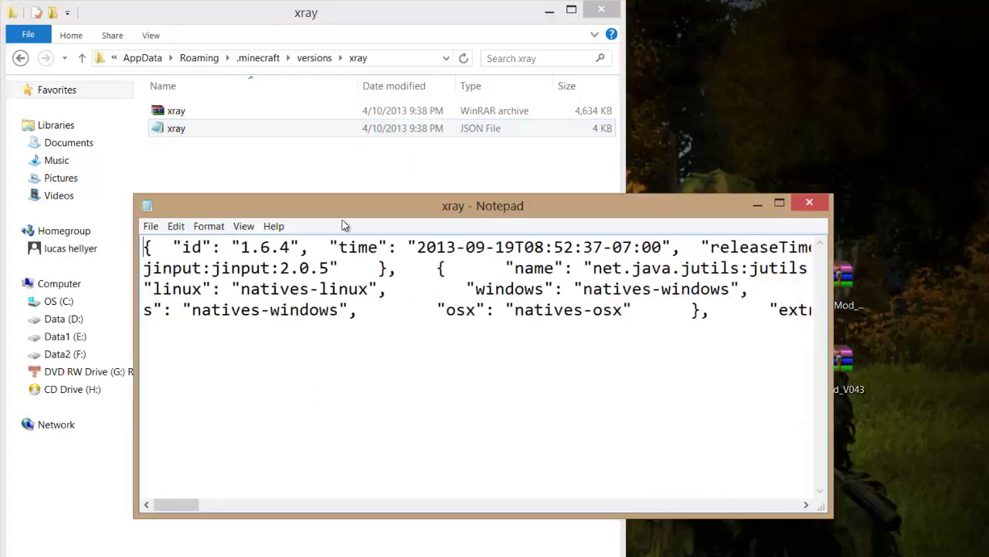
Step: Replace the "id" value at the start of the JSON file with xray, keeping the quotation marks
drag(241, 248, 293, 247)
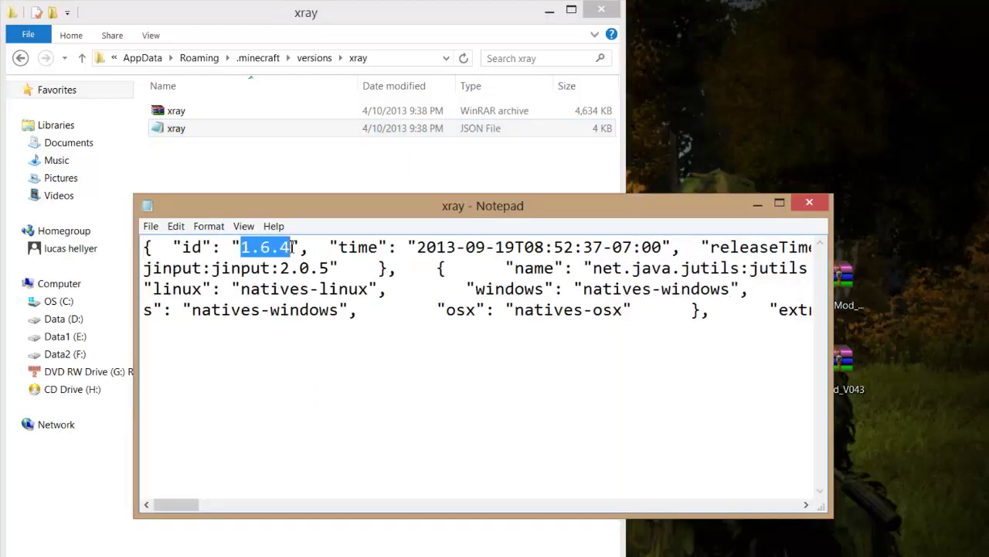
click(292, 248)
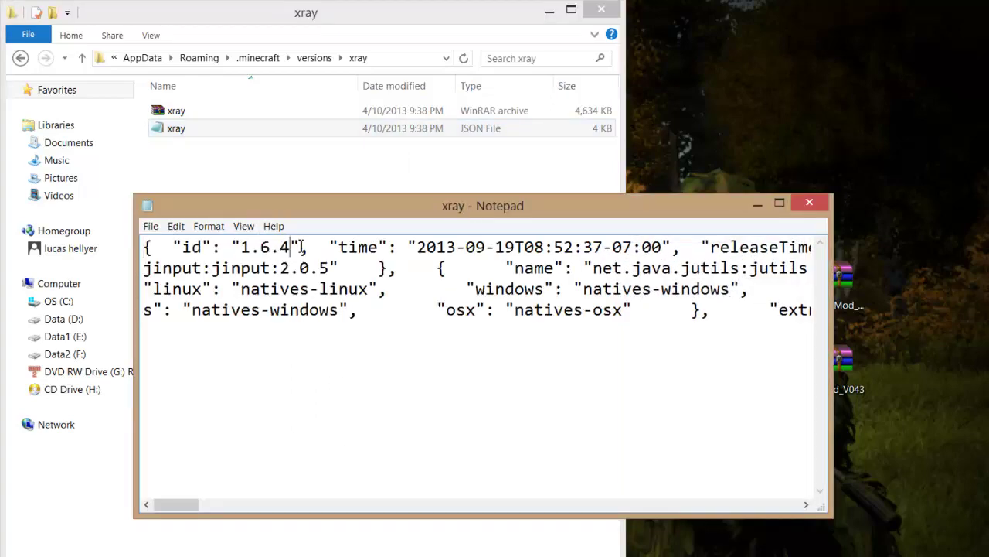
double_click(263, 247)
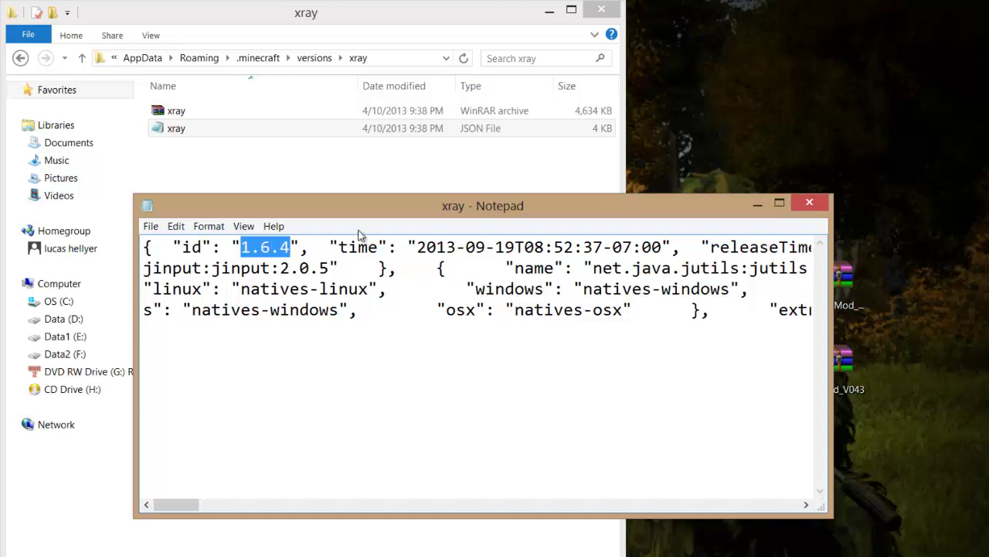
key(BackSpace)
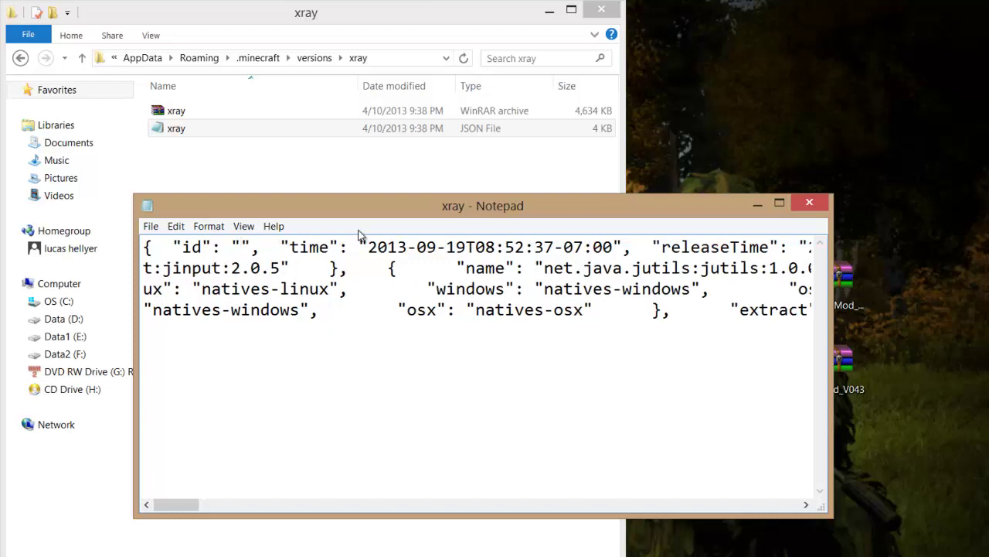
text(xray)
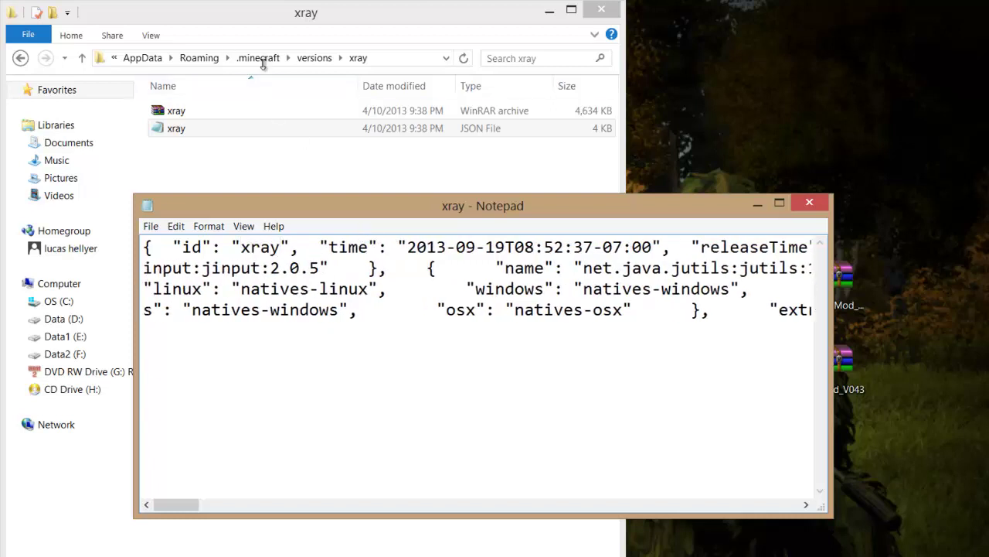
Step: Save the edited xray JSON file and close Notepad
mouse_move(199, 143)
mouse_down()
mouse_move(154, 104)
mouse_move(186, 135)
mouse_up()
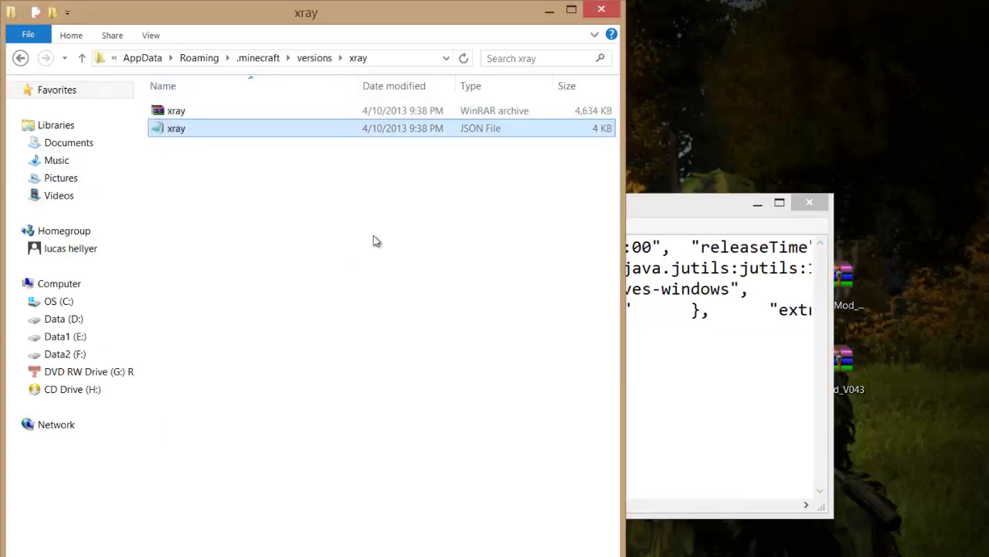
click(739, 368)
click(149, 228)
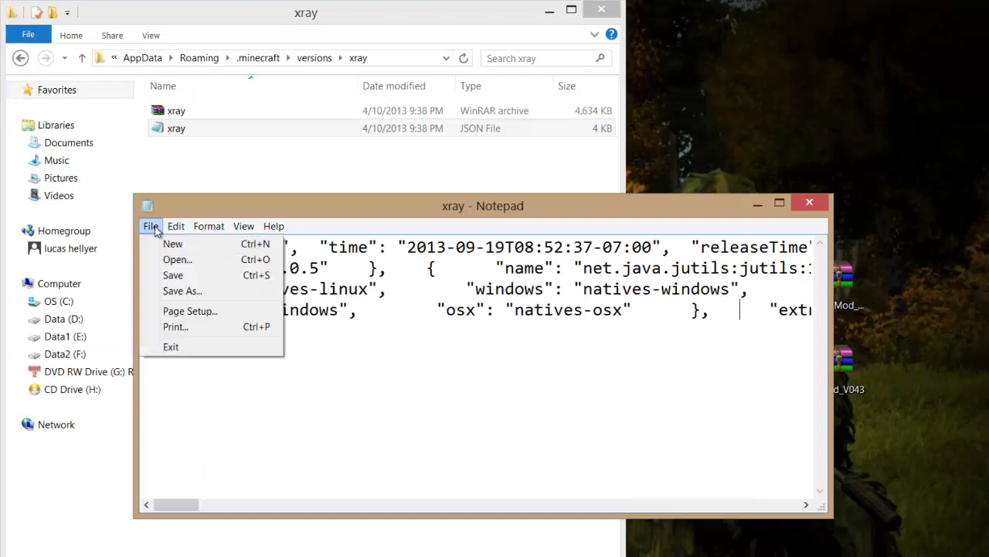
click(165, 276)
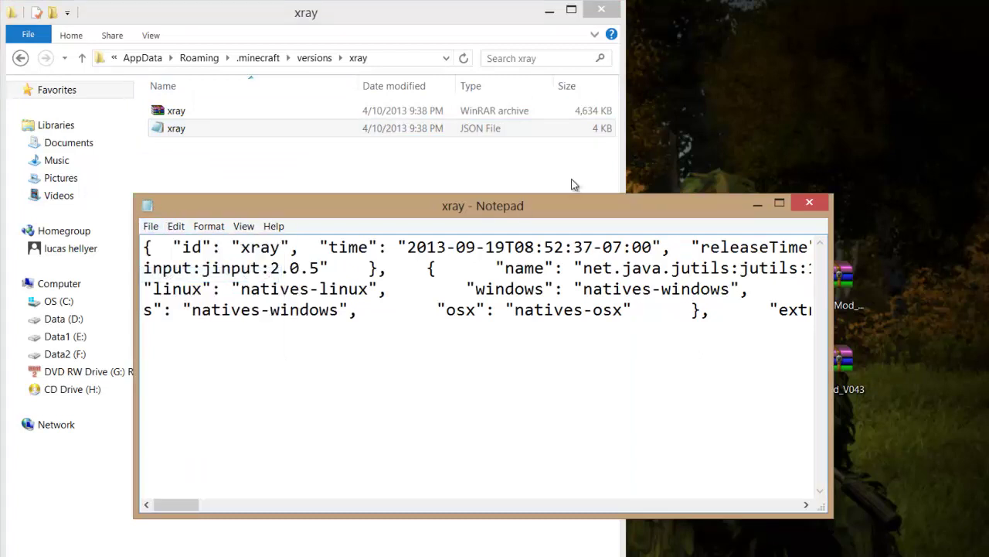
click(809, 203)
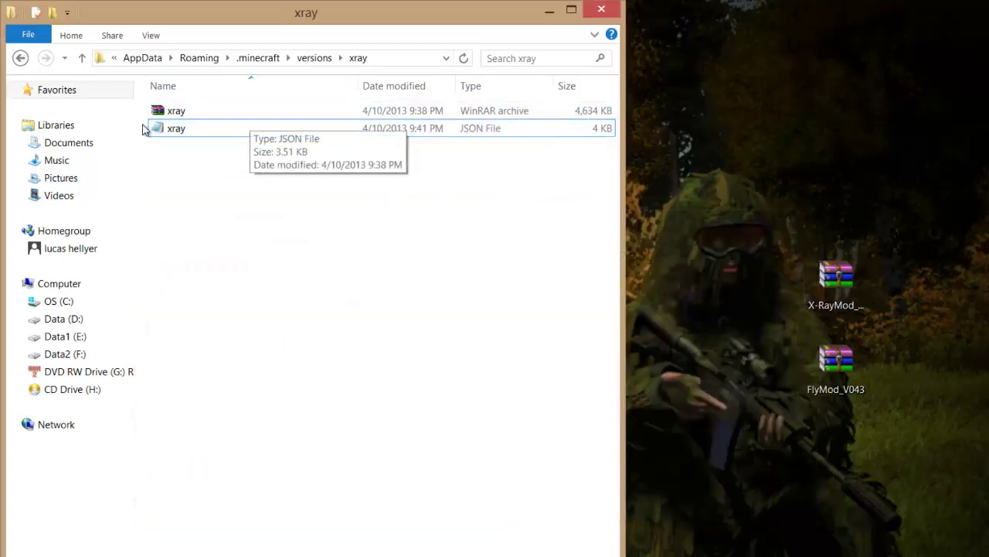
Step: Reopen the xray JSON file to check its "id" value, and close it again
click(179, 129)
double_click(177, 128)
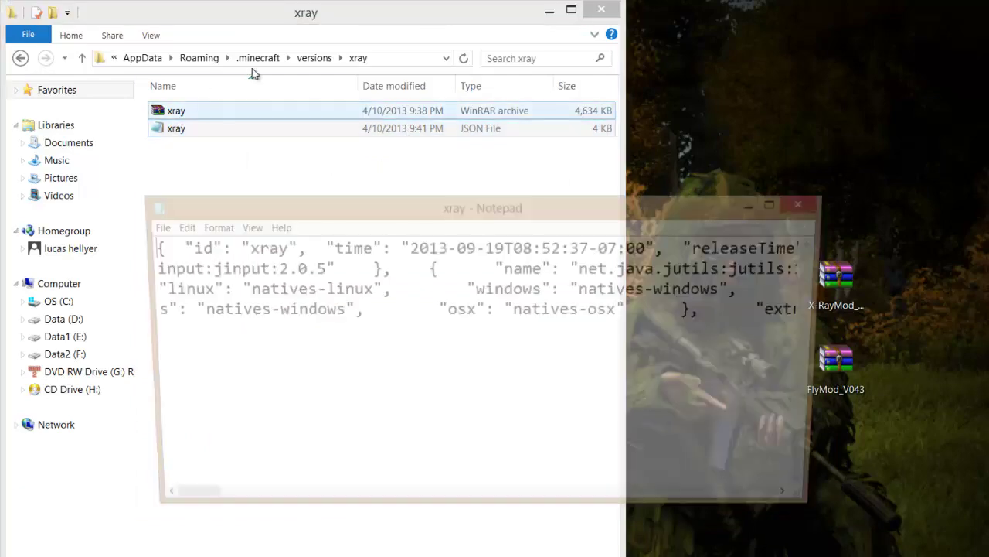
double_click(265, 247)
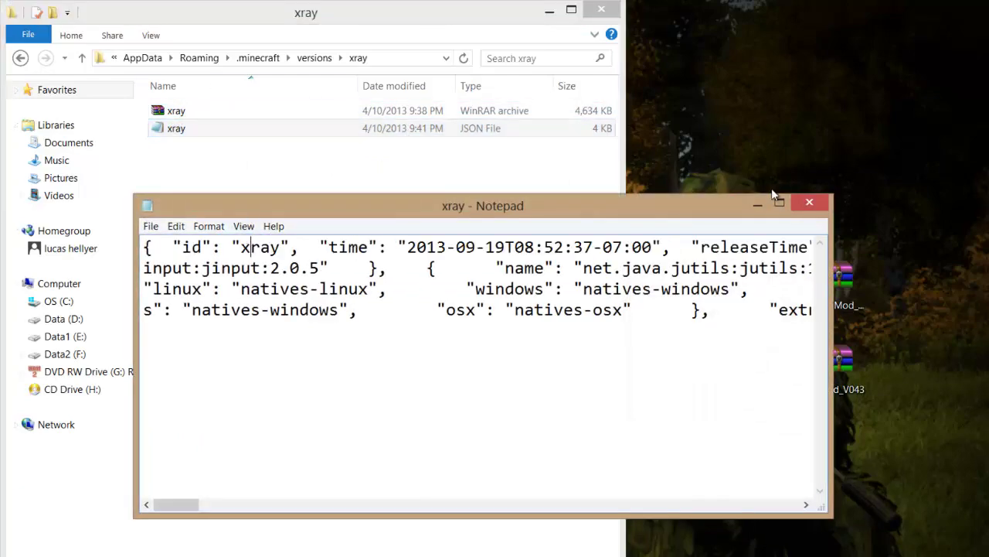
click(809, 202)
click(323, 228)
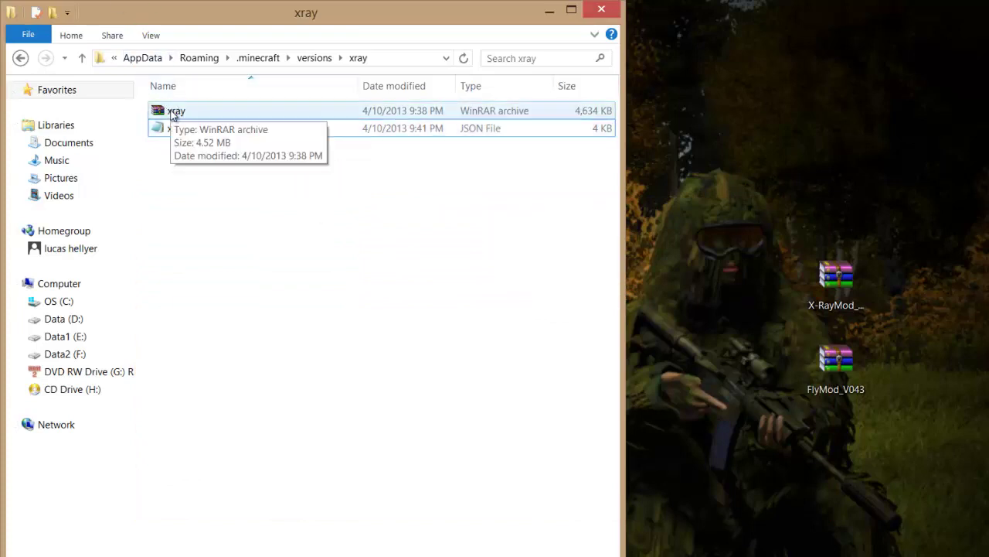
Step: Set the xray JAR file to open with WinRAR archiver through its properties
click(173, 114)
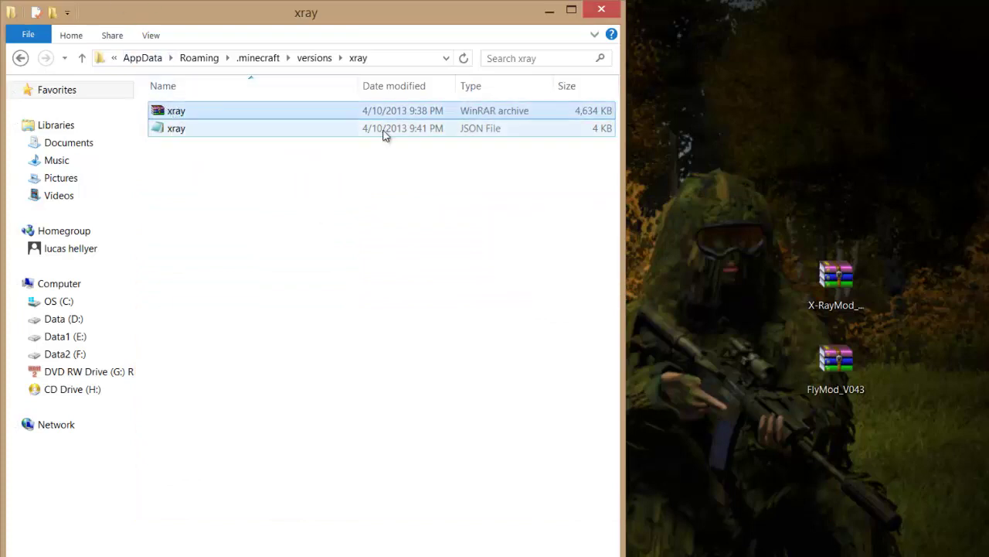
click(272, 131)
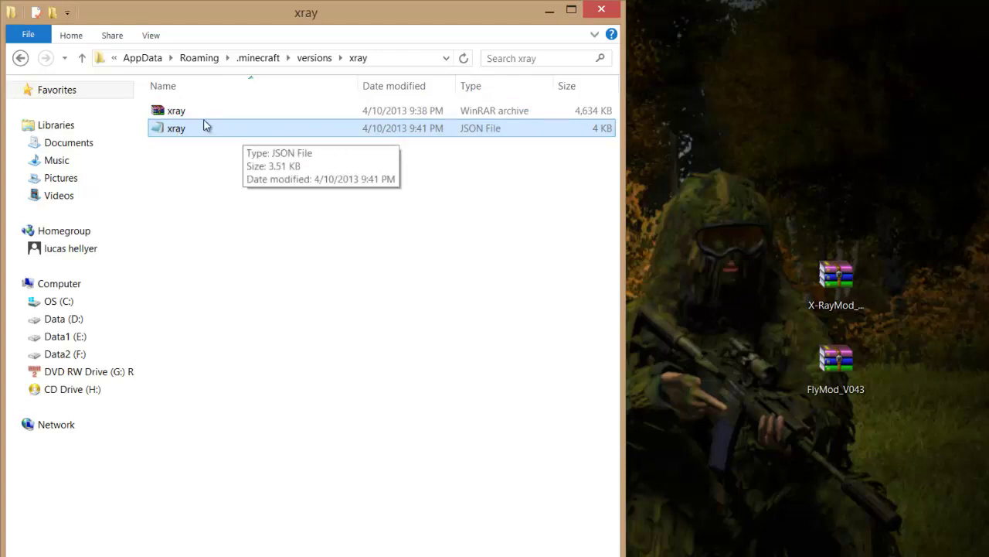
click(165, 113)
right_click(174, 106)
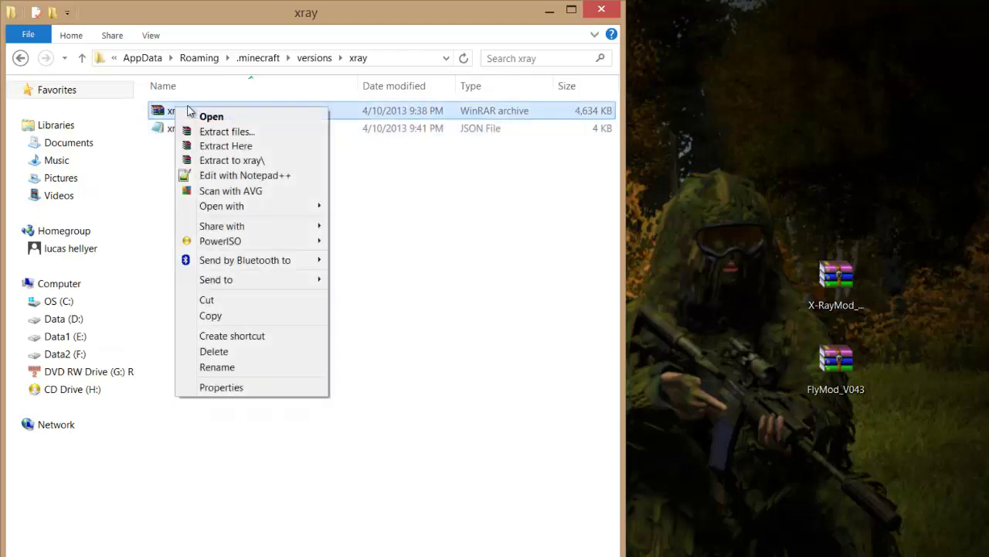
right_click(158, 111)
mouse_move(222, 211)
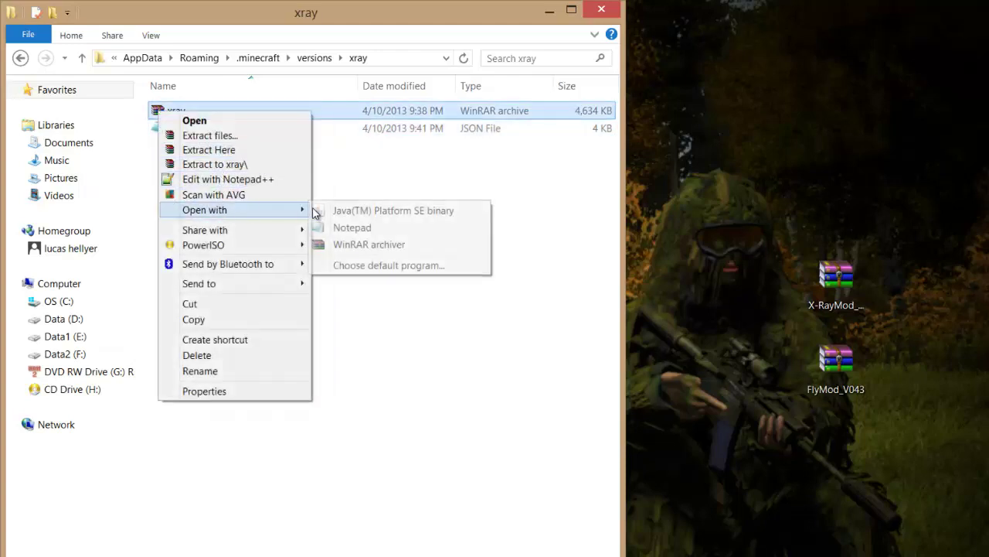
click(204, 390)
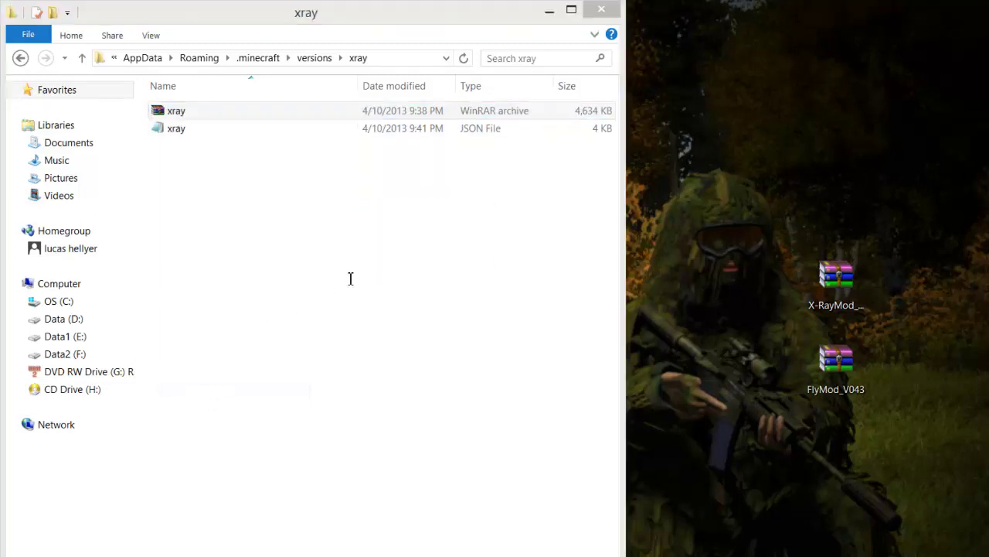
click(414, 237)
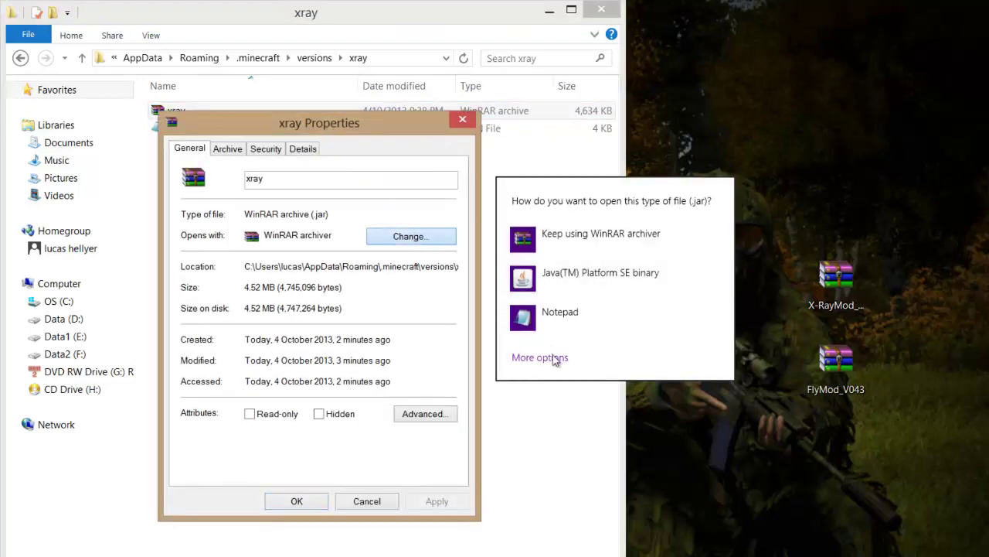
click(526, 358)
click(578, 276)
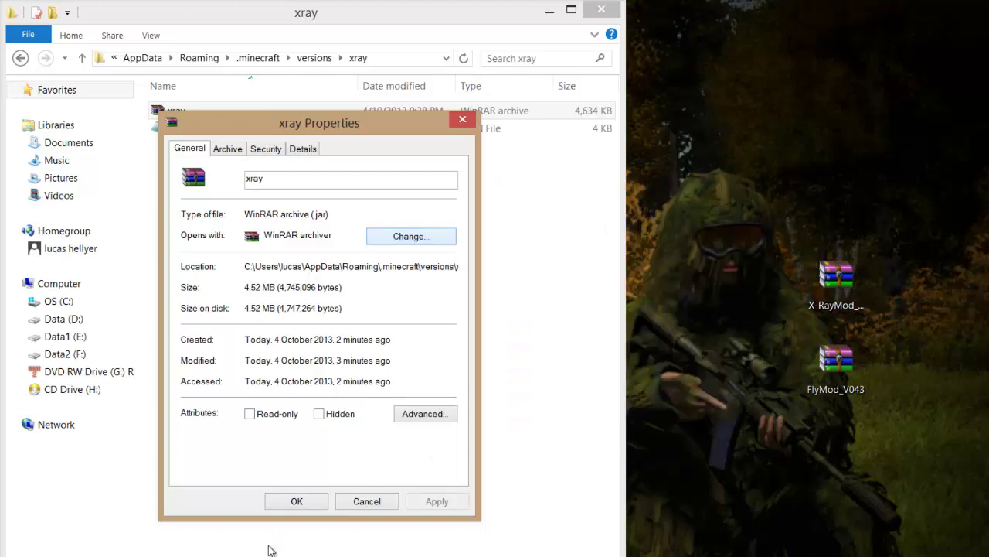
click(295, 503)
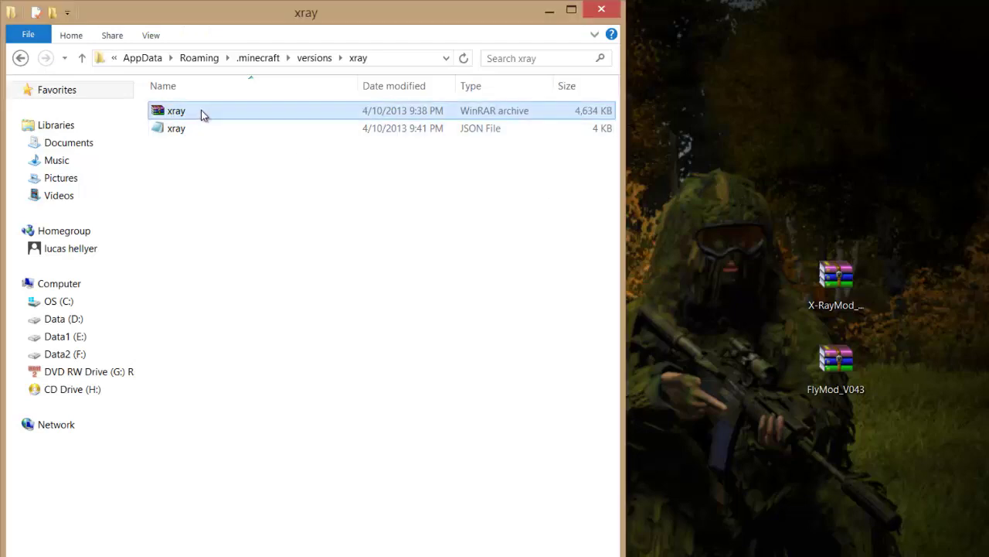
Step: Open the xray JAR file with WinRAR archiver and snap its window to half of the screen
right_click(174, 115)
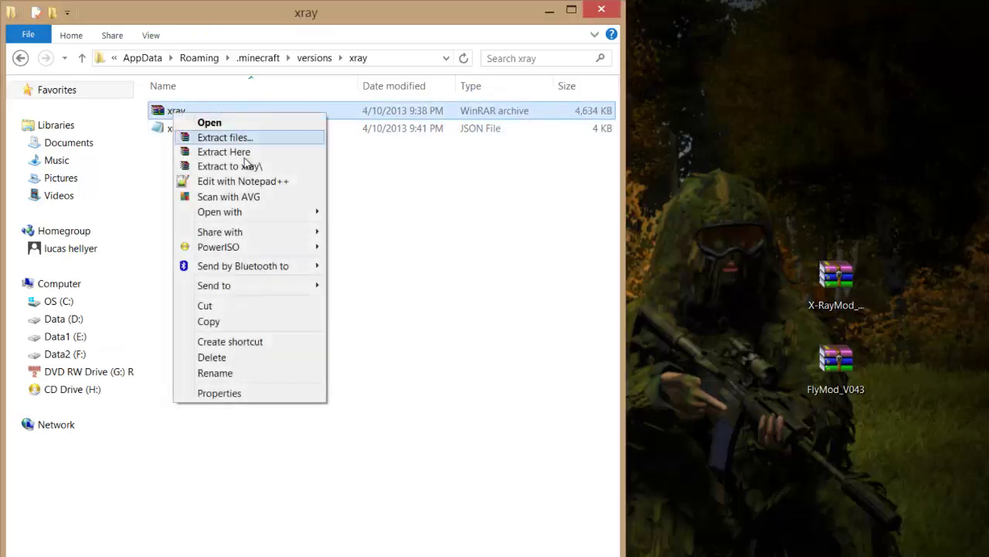
click(421, 193)
click(183, 114)
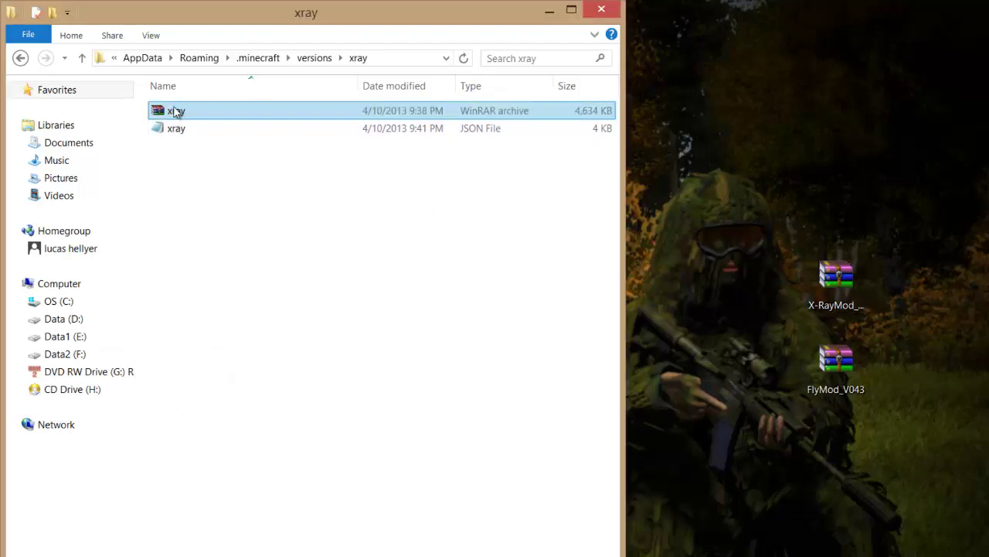
right_click(176, 113)
mouse_move(259, 207)
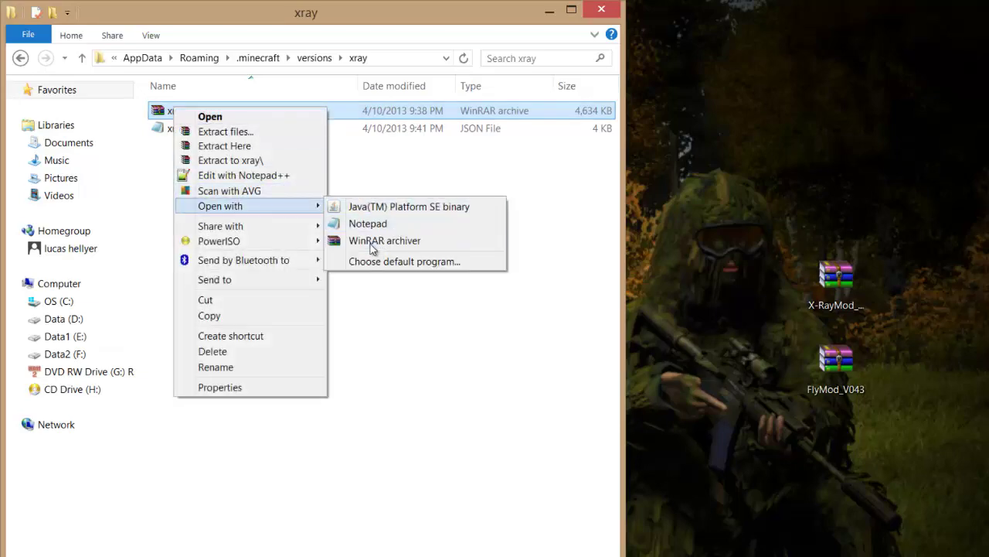
click(371, 241)
drag(306, 168, 1, 188)
Step: Delete the META-INF folder from the xray.jar archive
click(47, 190)
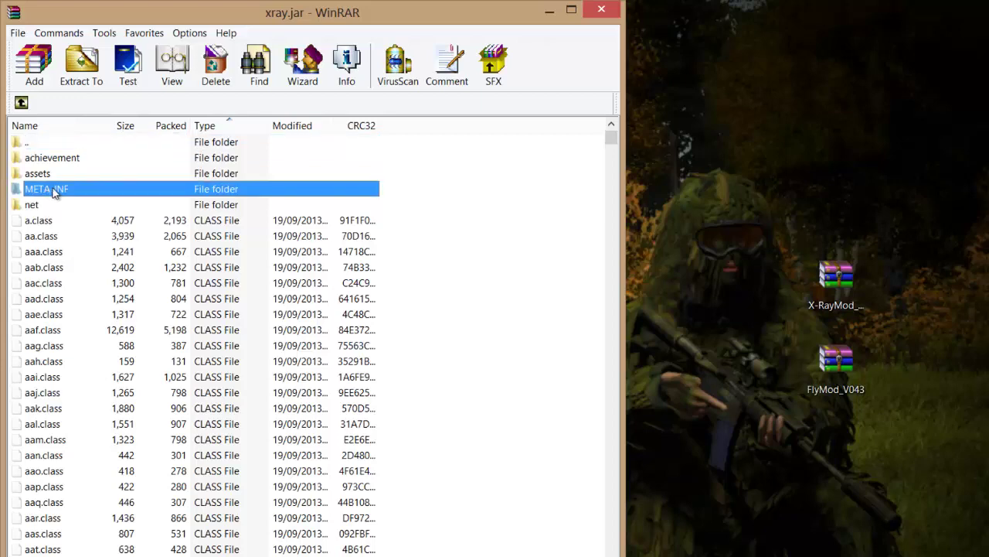
right_click(44, 190)
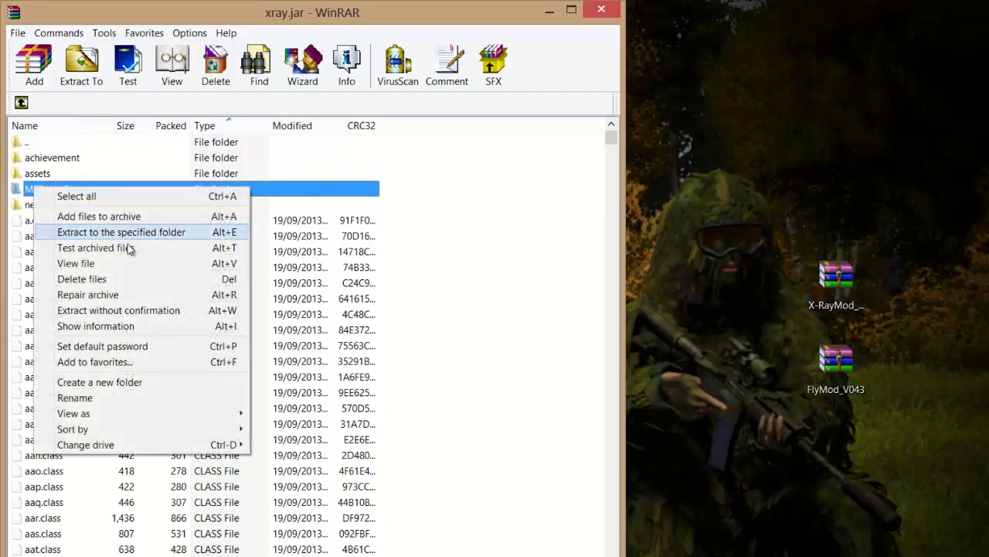
click(79, 279)
click(652, 400)
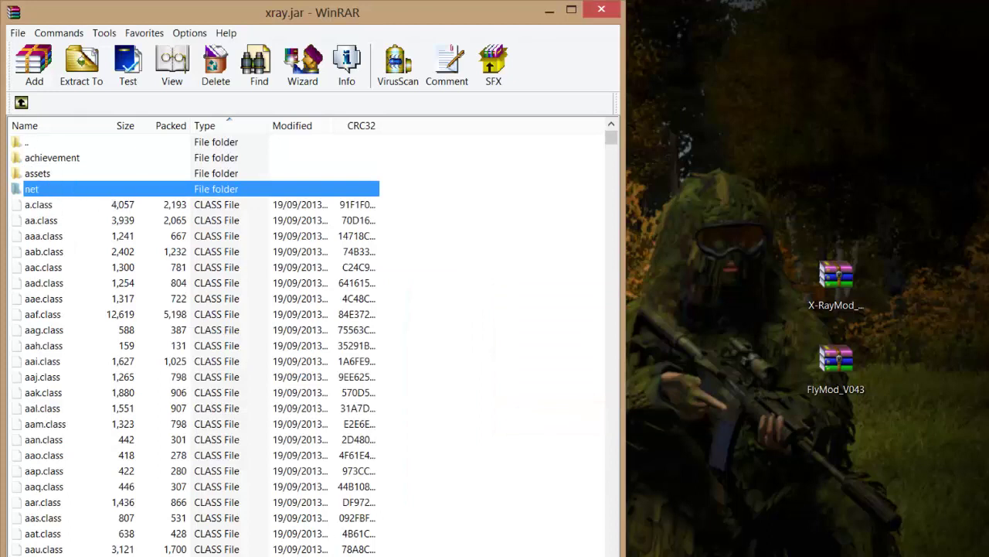
click(183, 219)
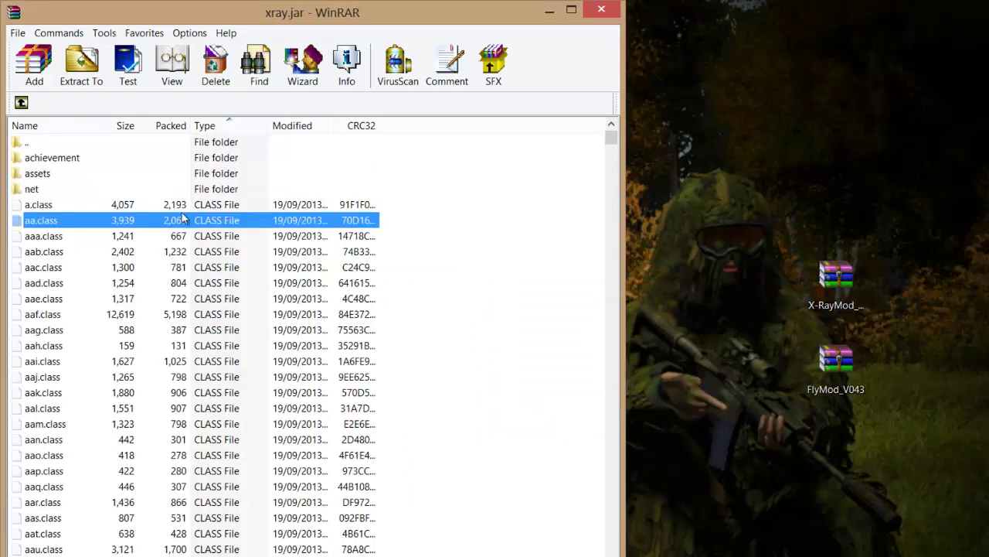
click(52, 159)
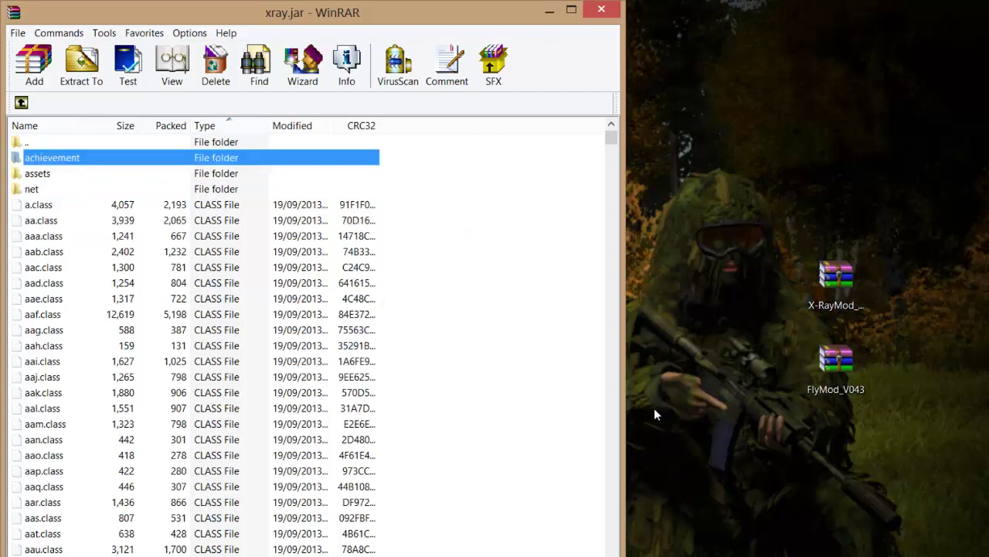
click(128, 221)
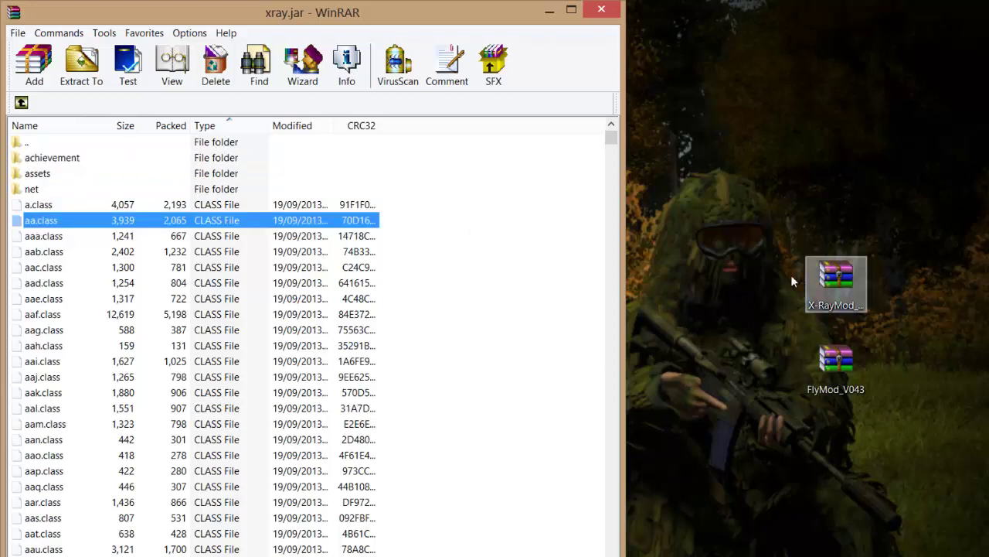
drag(754, 222, 914, 324)
Step: Open the X-RayMod_v043 archive from the desktop and snap its window beside the xray.jar window
click(836, 274)
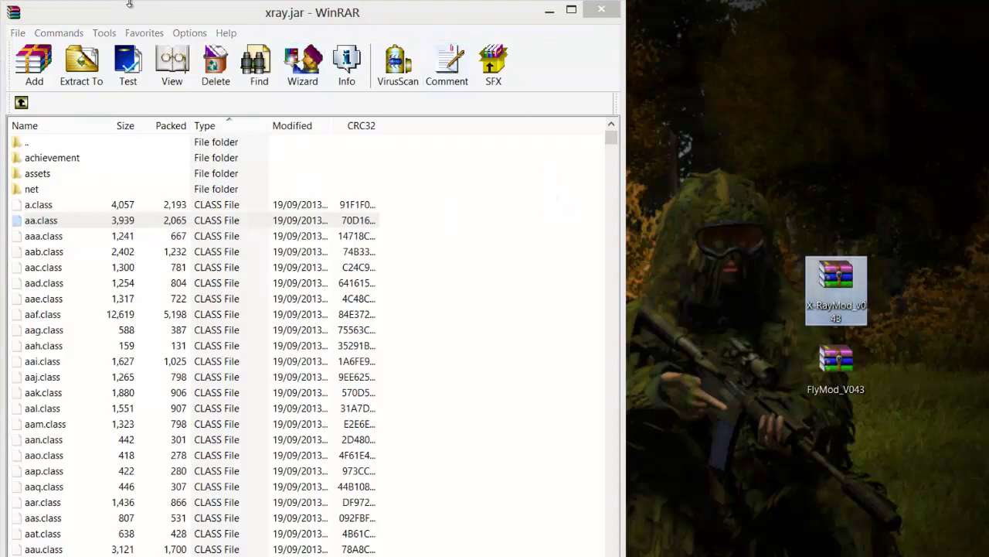
click(155, 226)
double_click(837, 275)
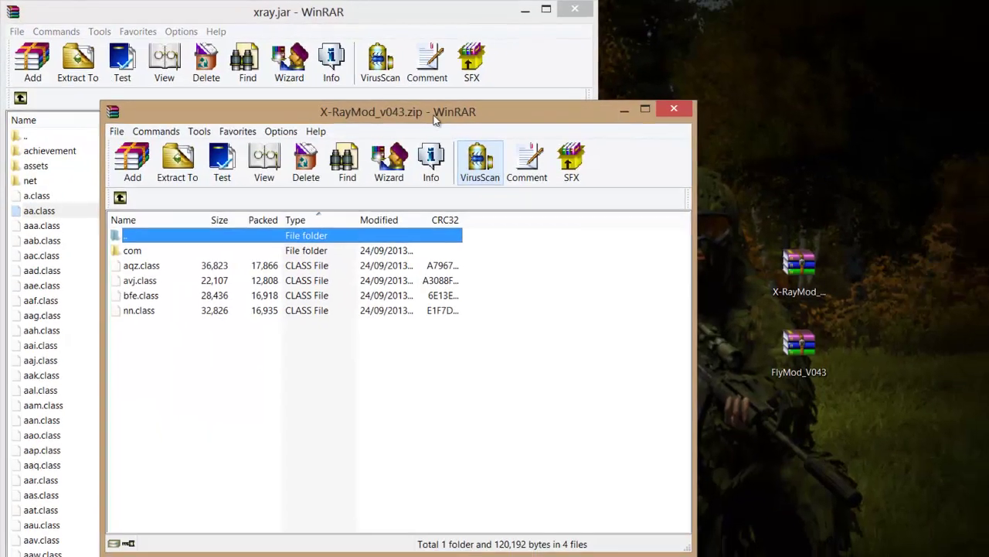
drag(435, 117, 988, 123)
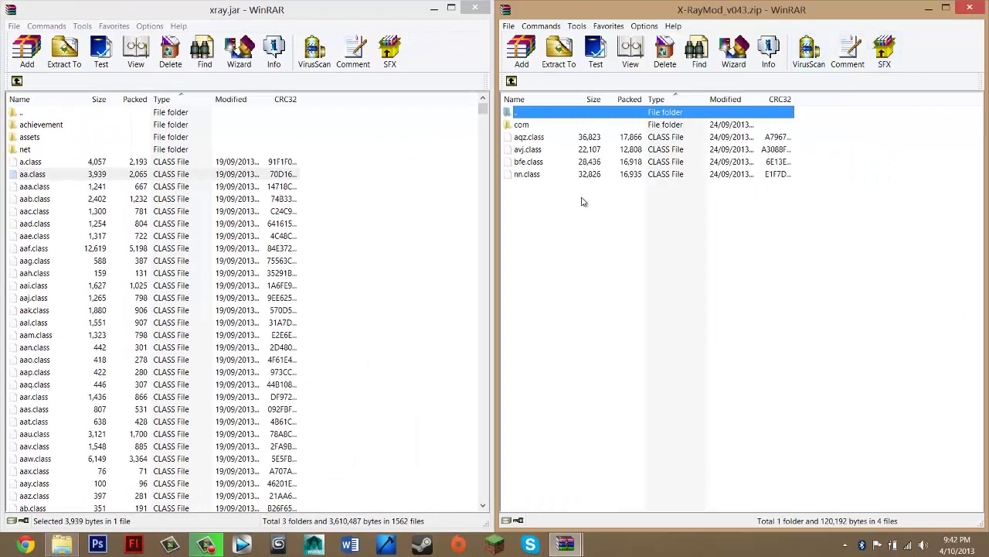
Step: Add the com folder and all class files from X-RayMod_v043.zip to xray.jar, and close the X-RayMod archive
click(583, 202)
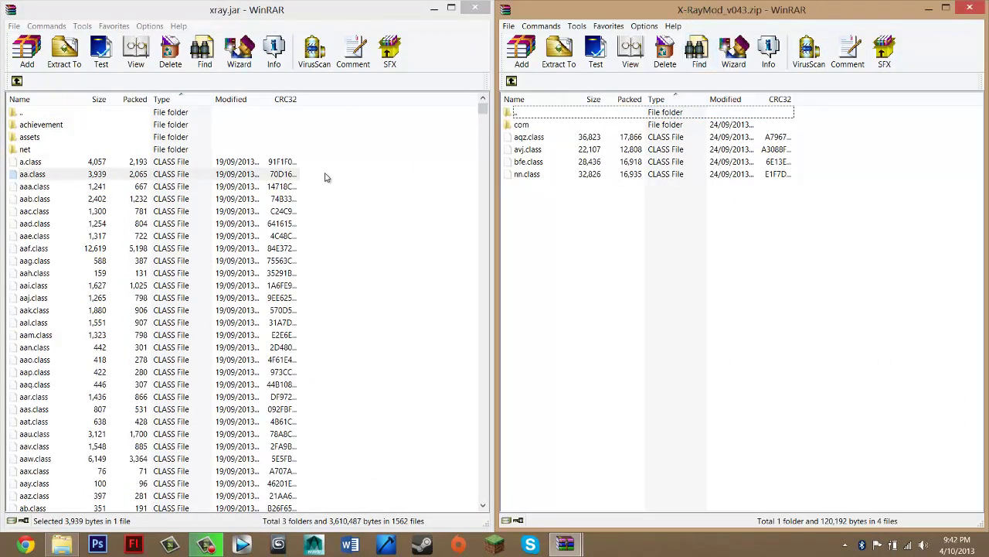
click(183, 15)
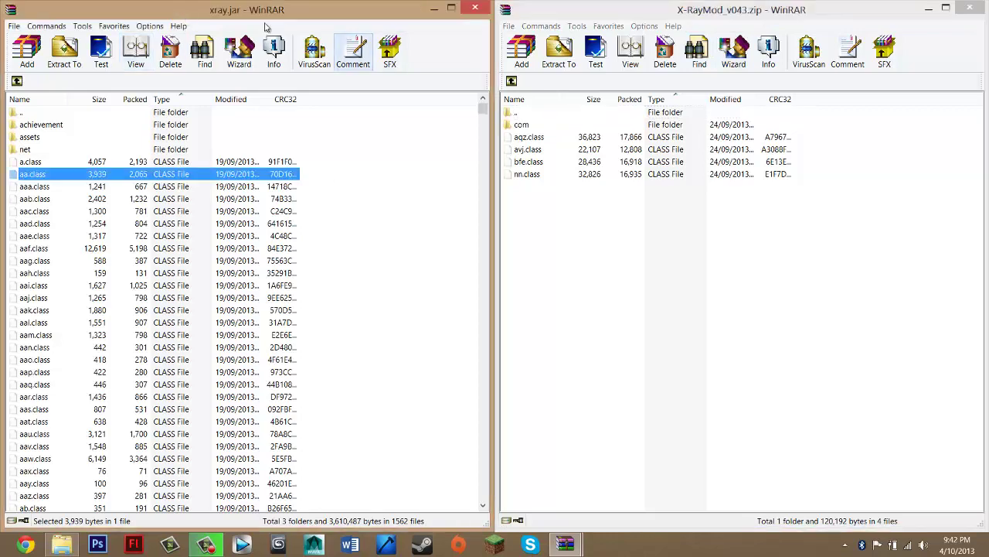
click(527, 189)
click(542, 163)
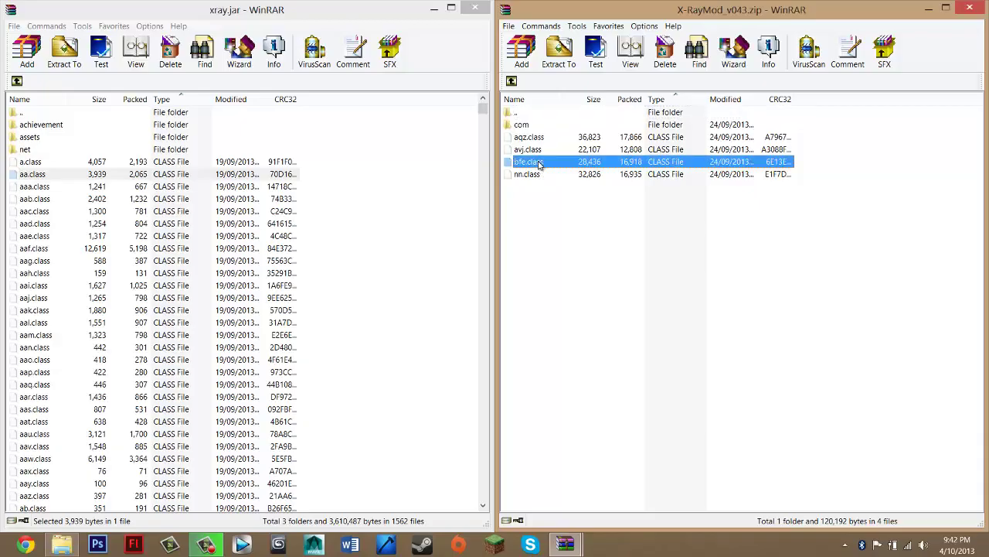
key(ctrl+a)
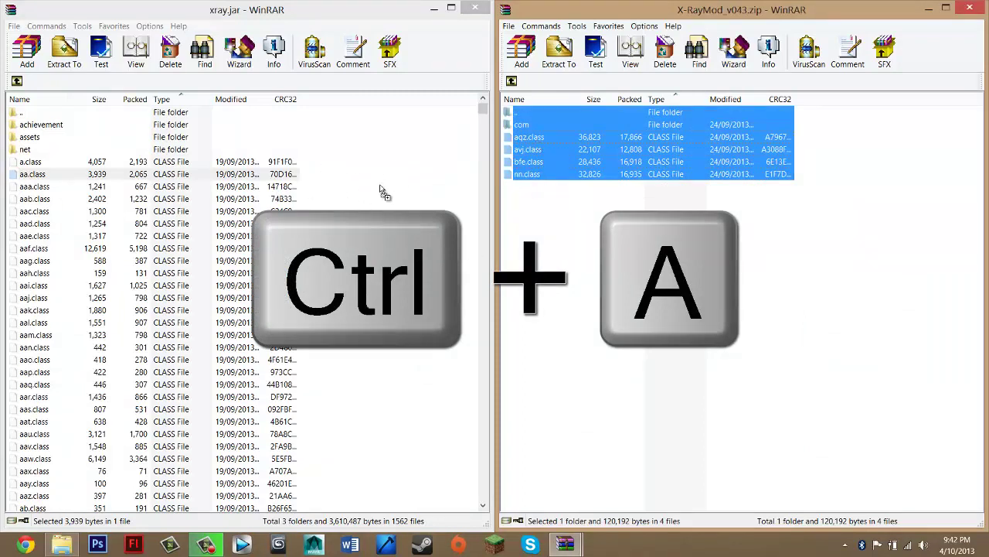
drag(379, 192, 372, 224)
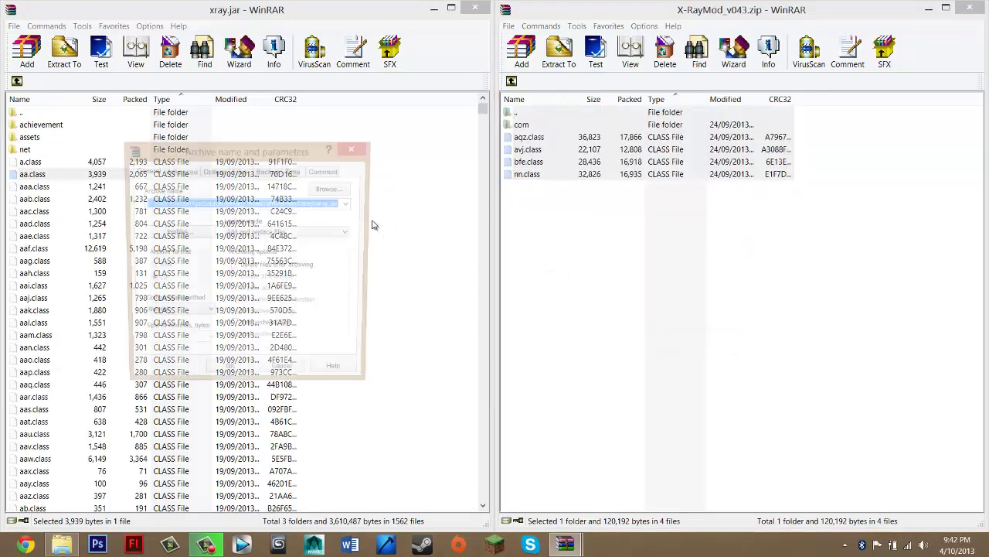
click(230, 375)
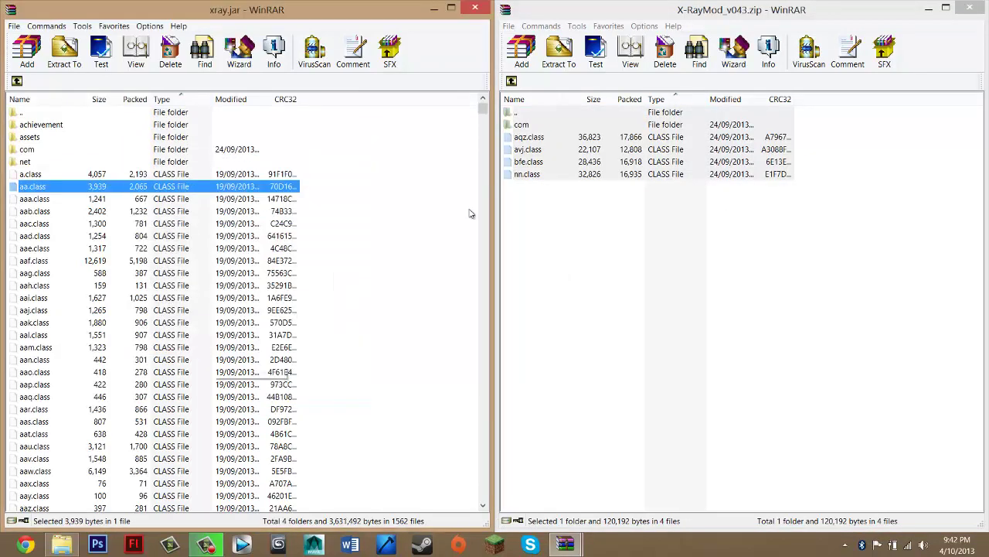
drag(641, 9, 490, 108)
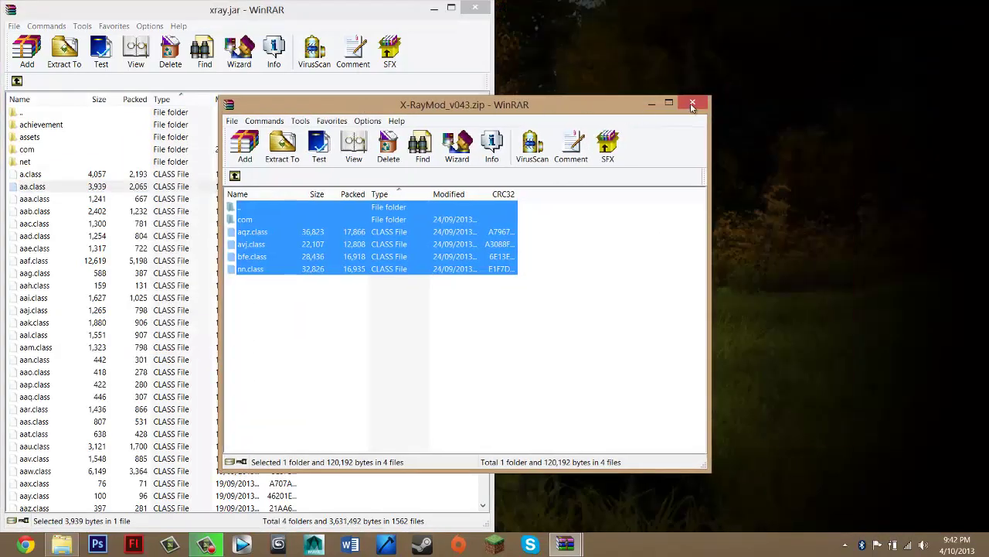
click(693, 104)
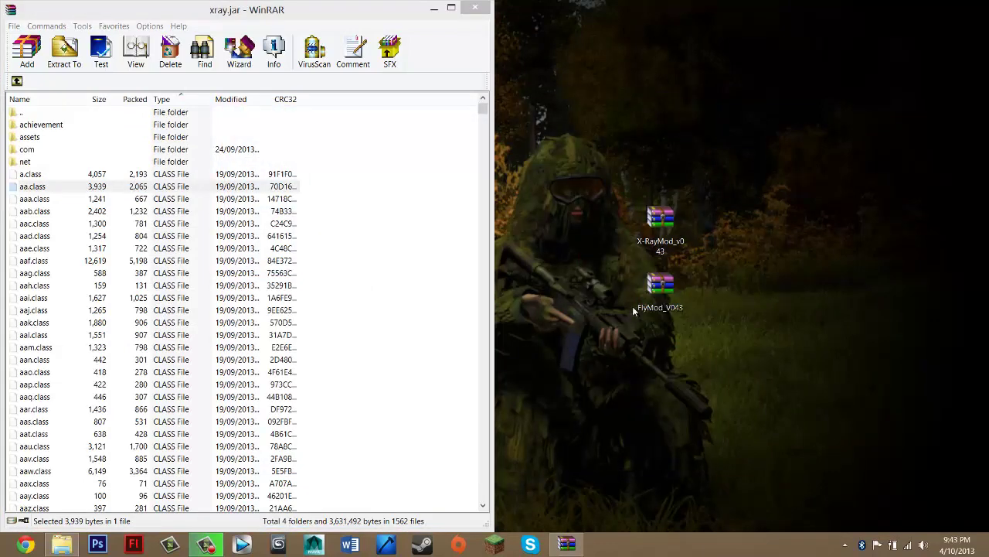
Step: Open the FlyMod_V043 archive from the desktop and snap its window beside the xray.jar window
drag(708, 195, 718, 333)
click(715, 256)
drag(716, 263, 616, 357)
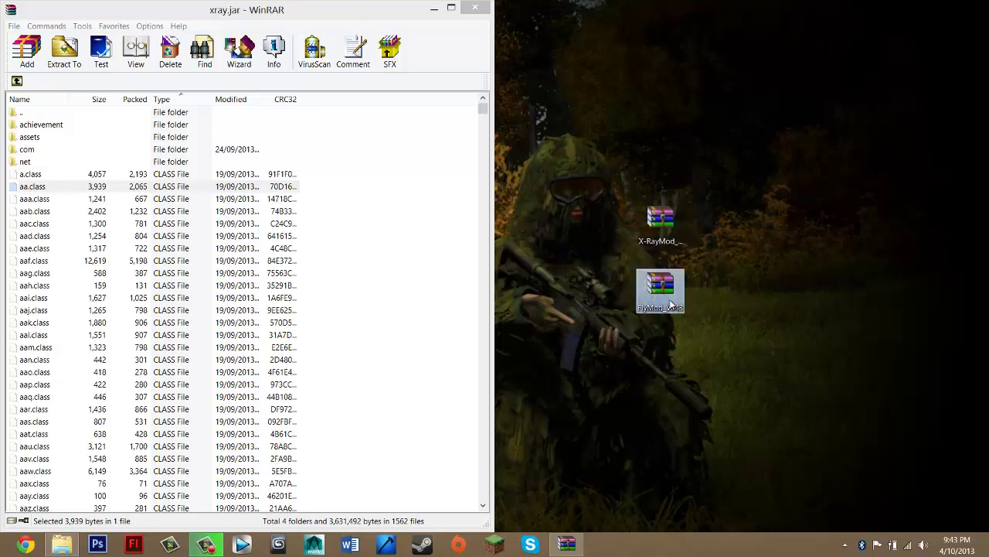
double_click(663, 290)
drag(712, 267, 622, 348)
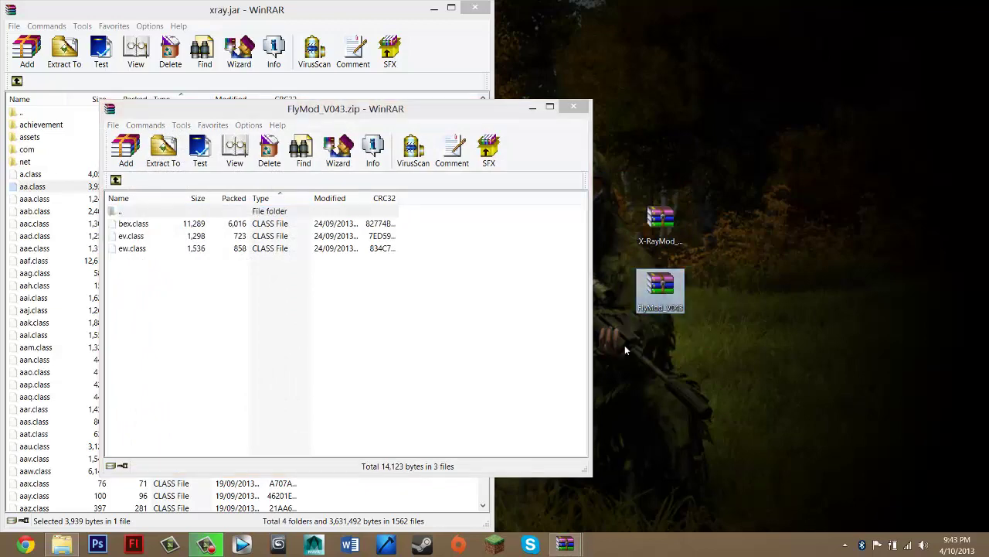
drag(418, 113, 988, 112)
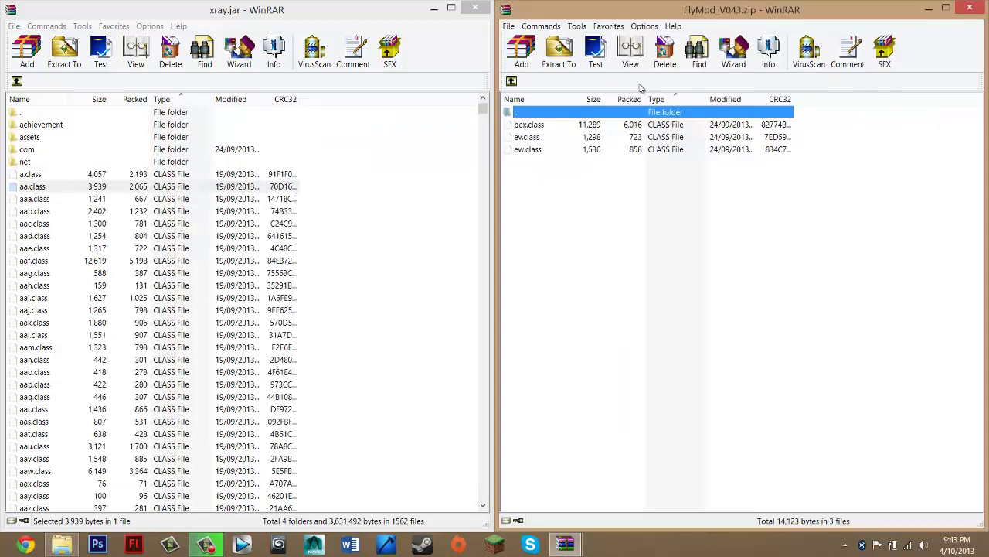
Step: Add all class files from FlyMod_V043.zip to the xray.jar archive
click(524, 150)
key(ctrl+a)
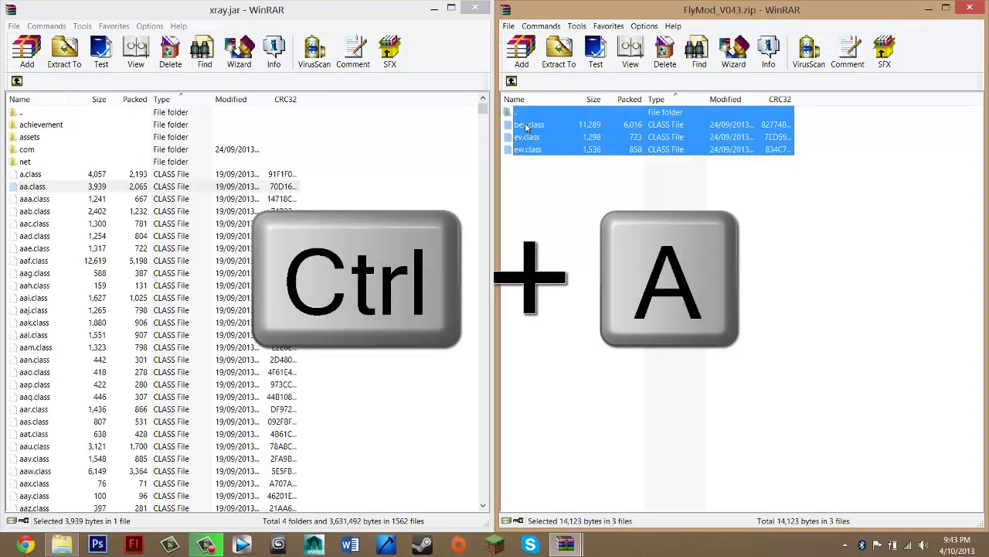
drag(349, 216, 345, 200)
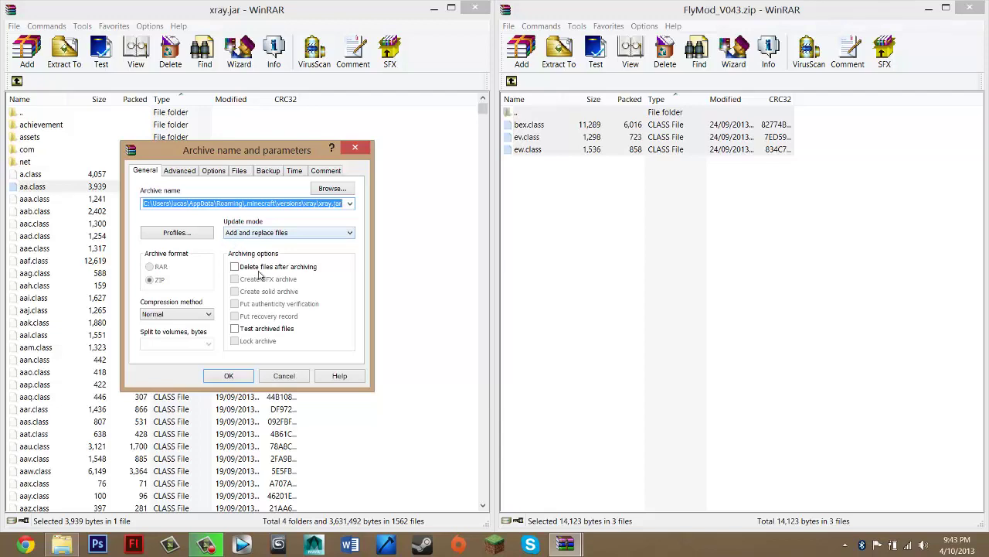